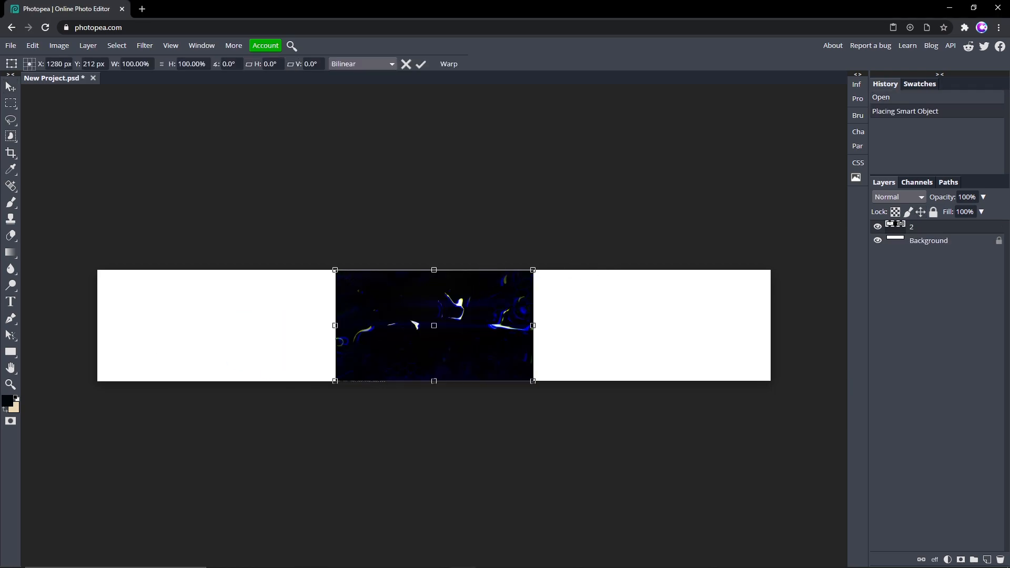
Scale the placed image up proportionally until it covers the full width of the banner canvas
drag(339, 273, 94, 178)
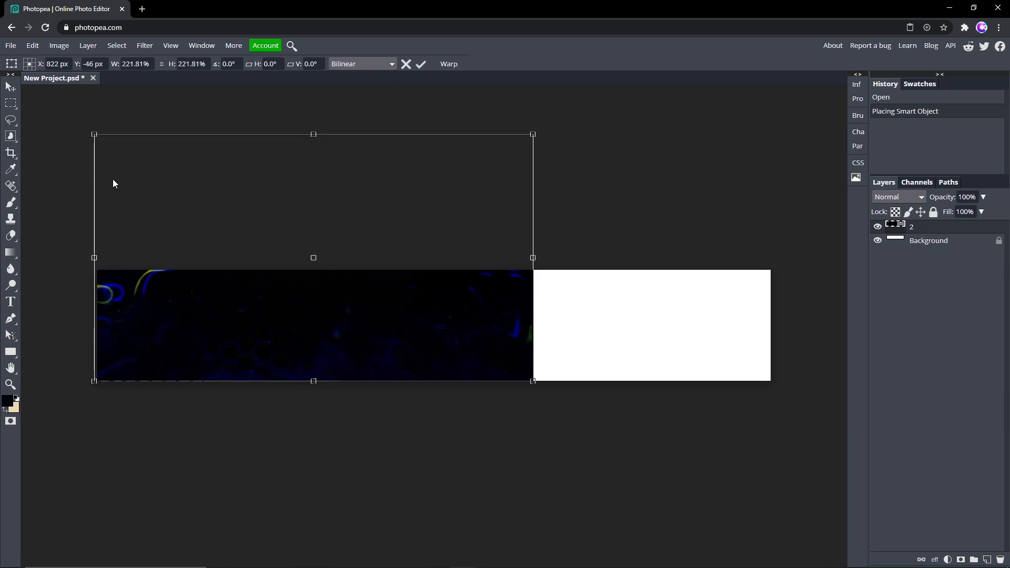
drag(95, 135, 98, 136)
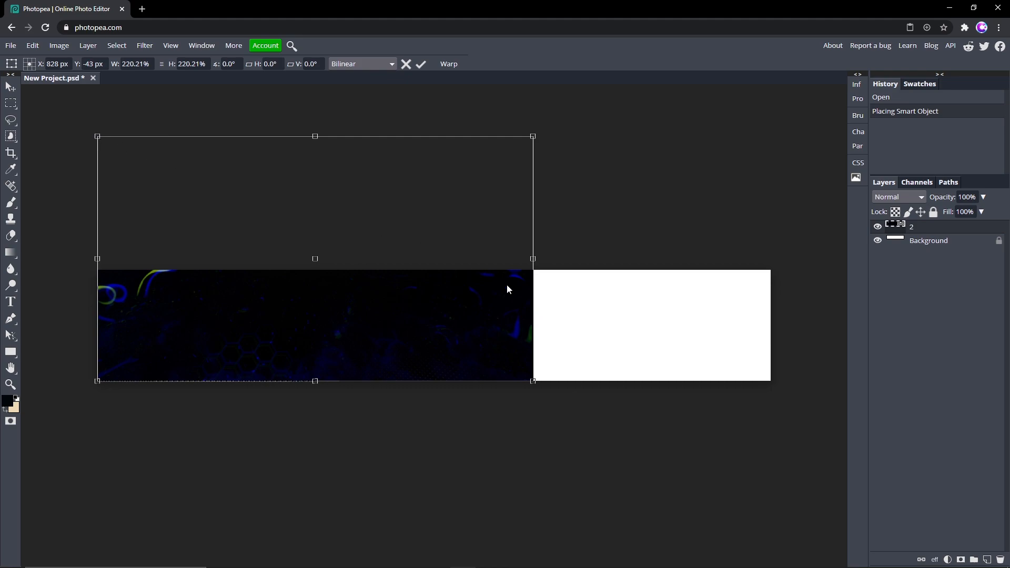
drag(533, 381, 767, 534)
key(Return)
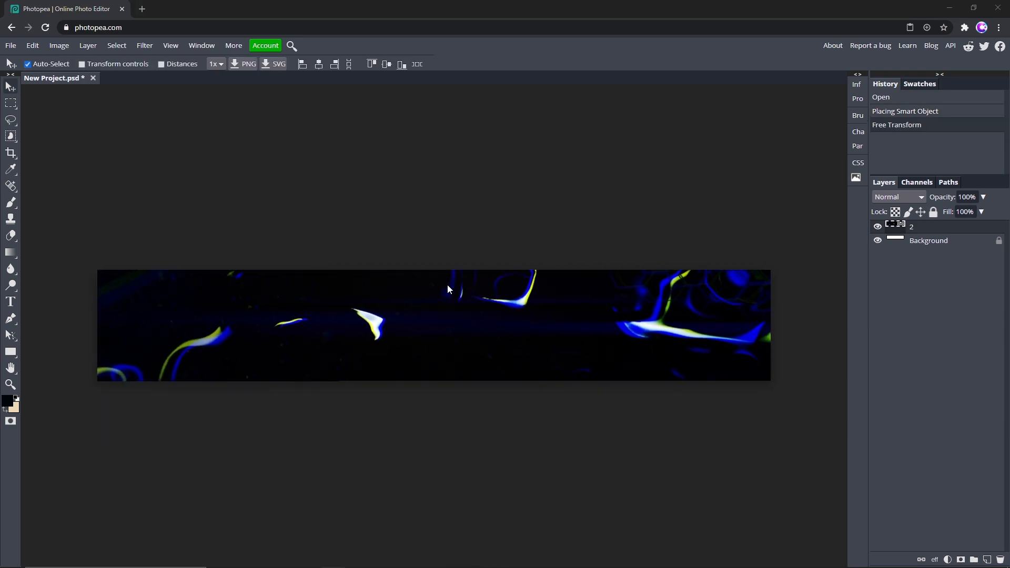
Add the text "CAMBIT" at 250 px near the middle of the banner
click(10, 302)
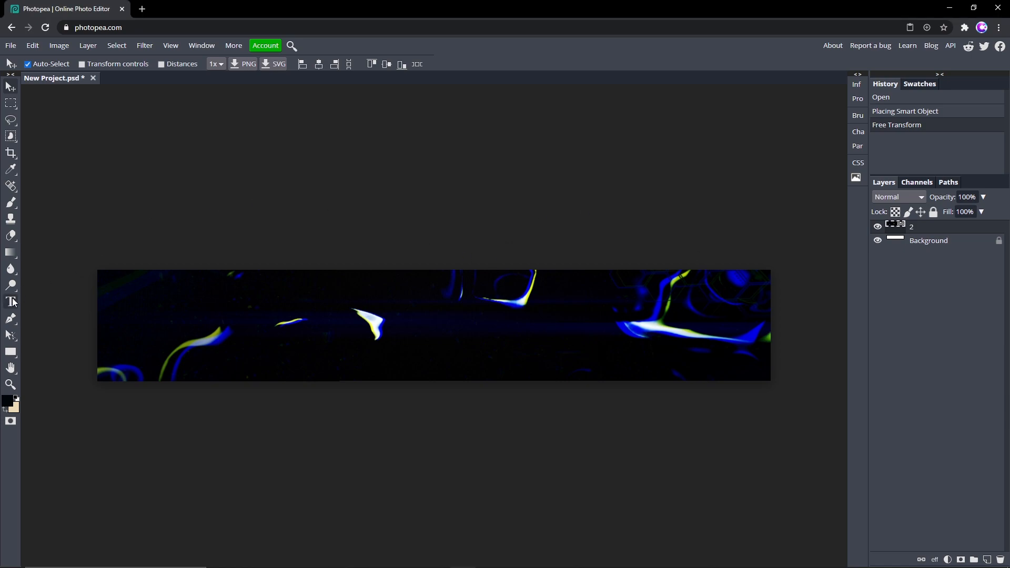
click(355, 326)
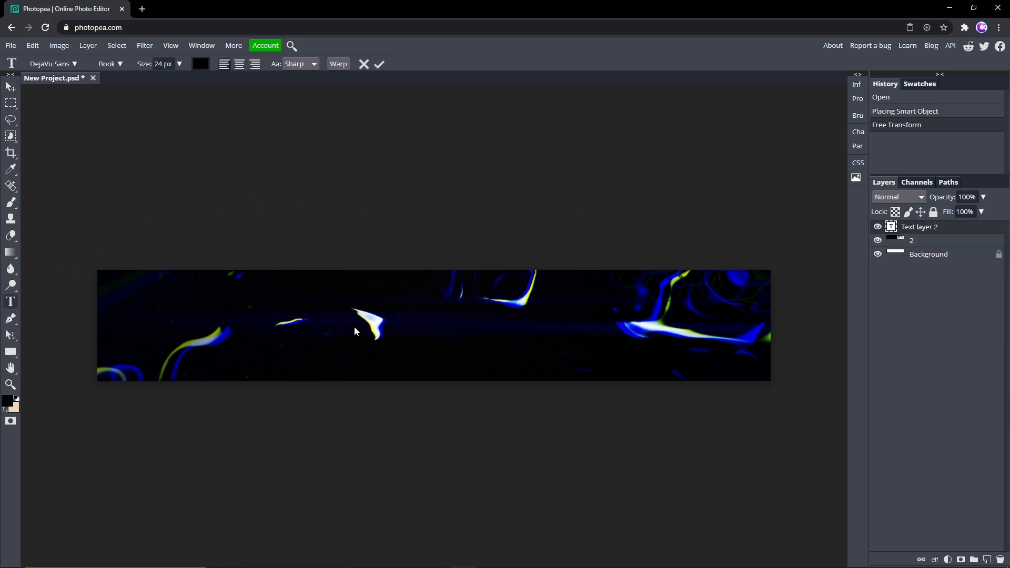
text(GAMBIT)
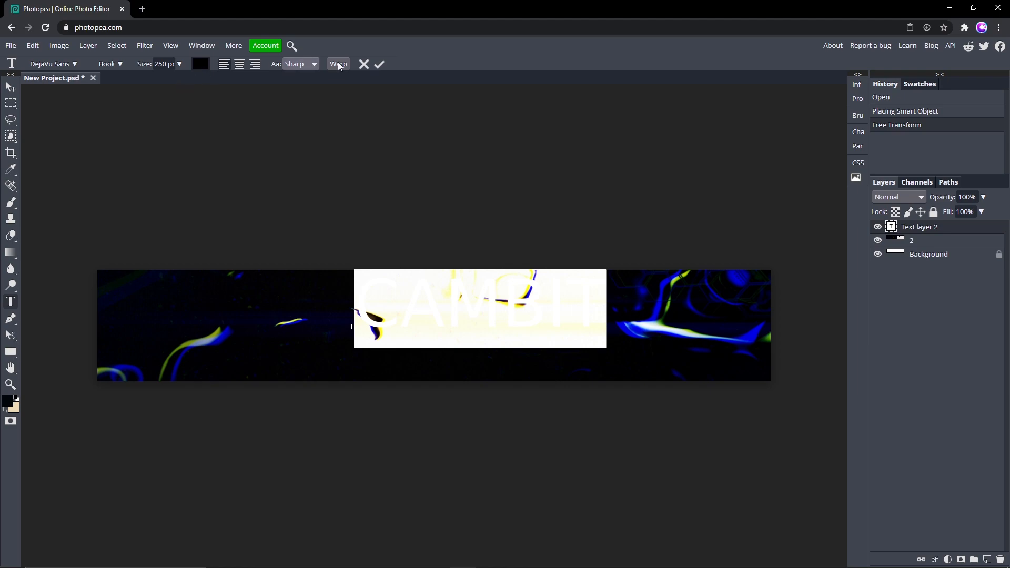
click(379, 64)
Change the font of the CAMBIT text to Origicide
double_click(431, 297)
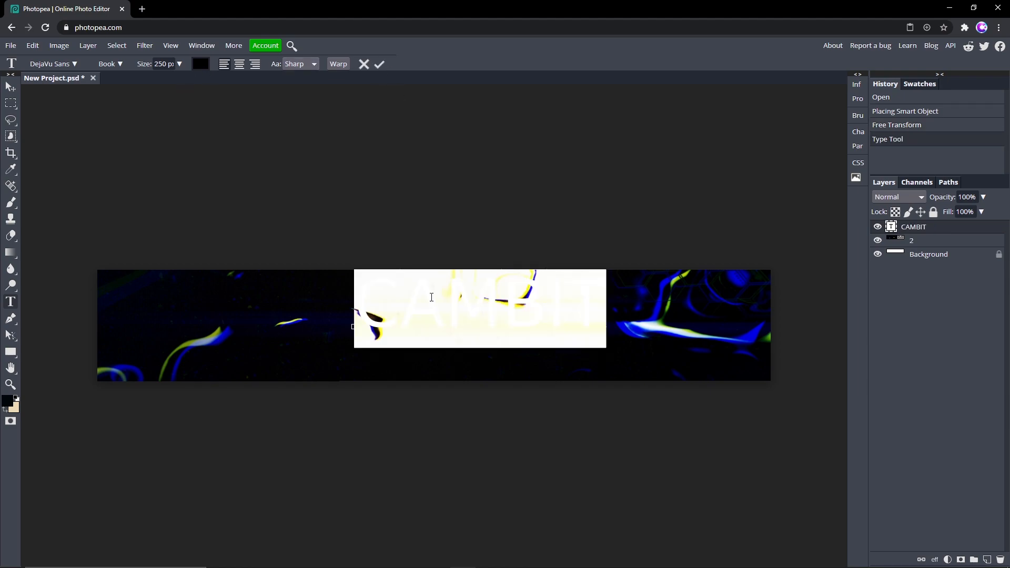
click(53, 64)
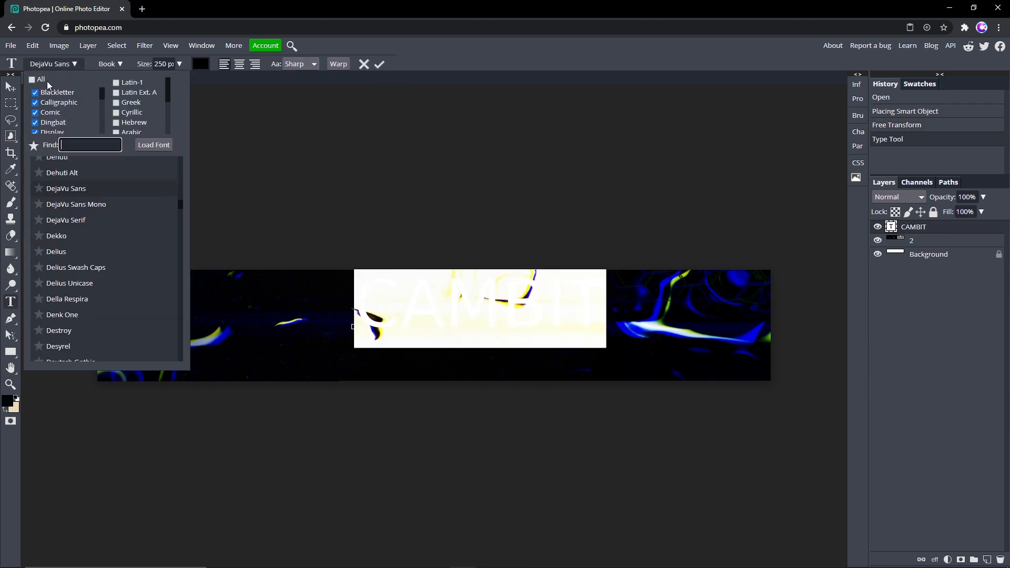
text(oig)
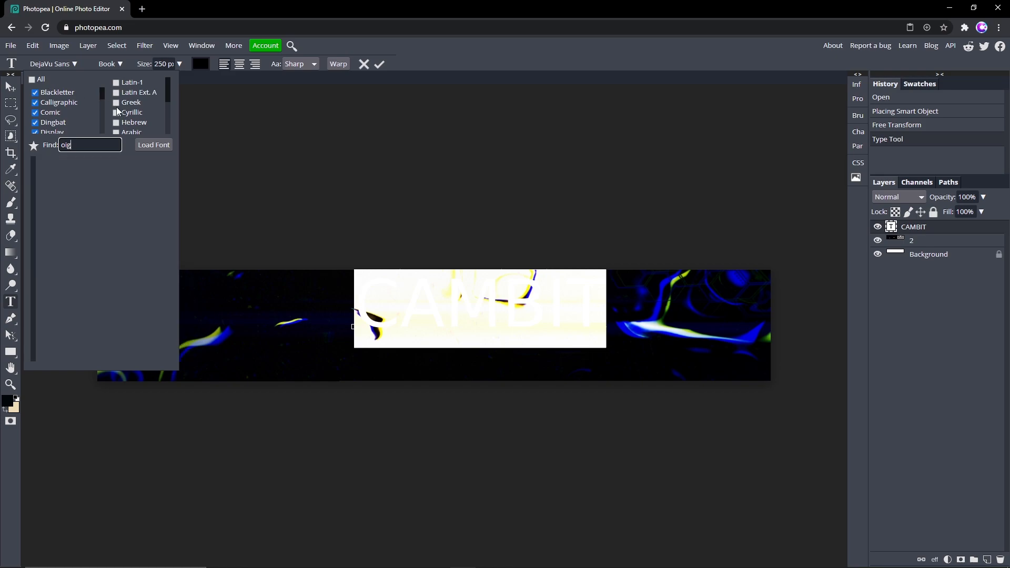
key(ctrl+a)
text(r)
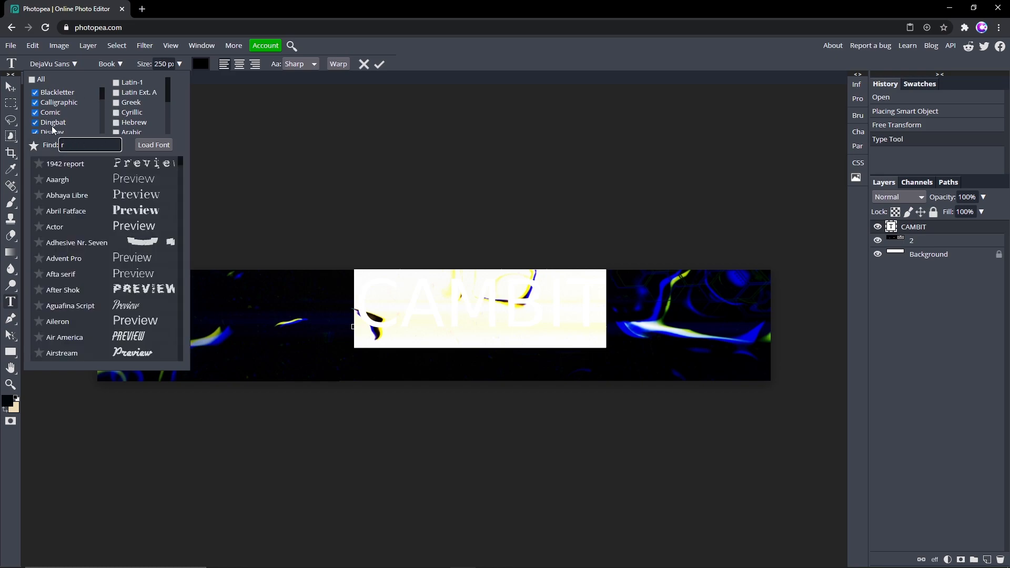
key(BackSpace)
text(orig)
key(BackSpace)
text(gi)
key(BackSpace)
key(BackSpace)
key(BackSpace)
text(igic)
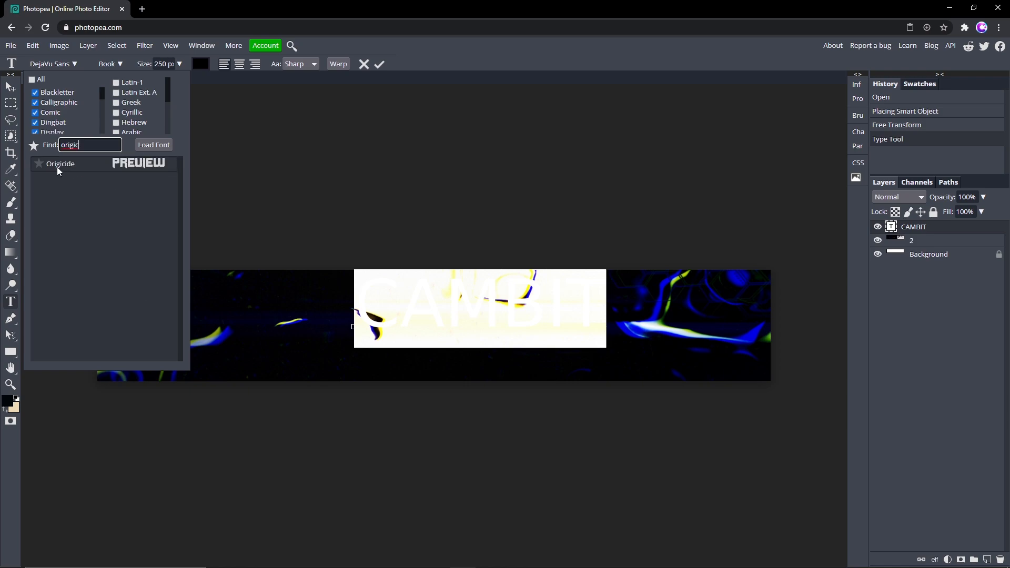
click(75, 169)
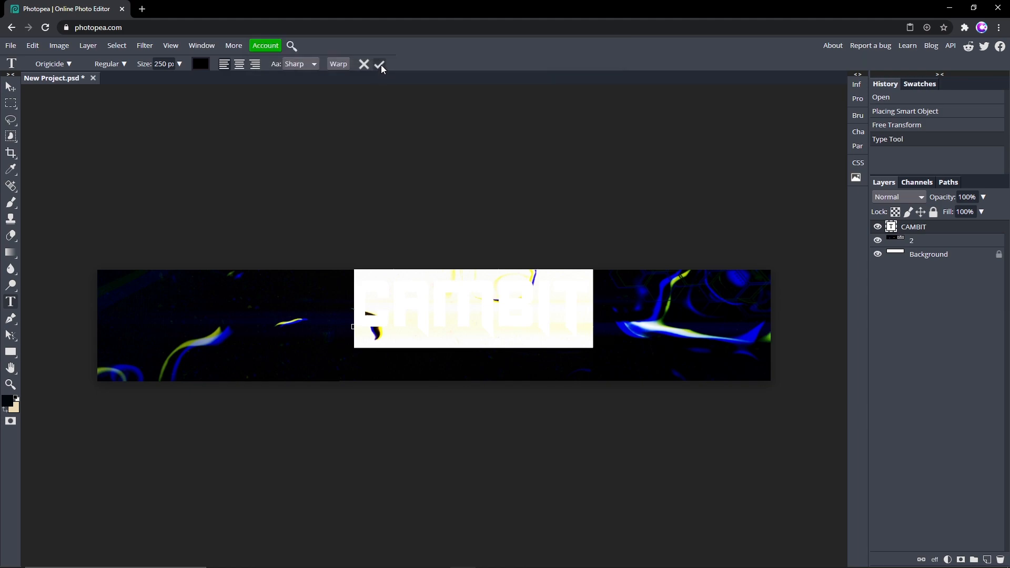
click(380, 64)
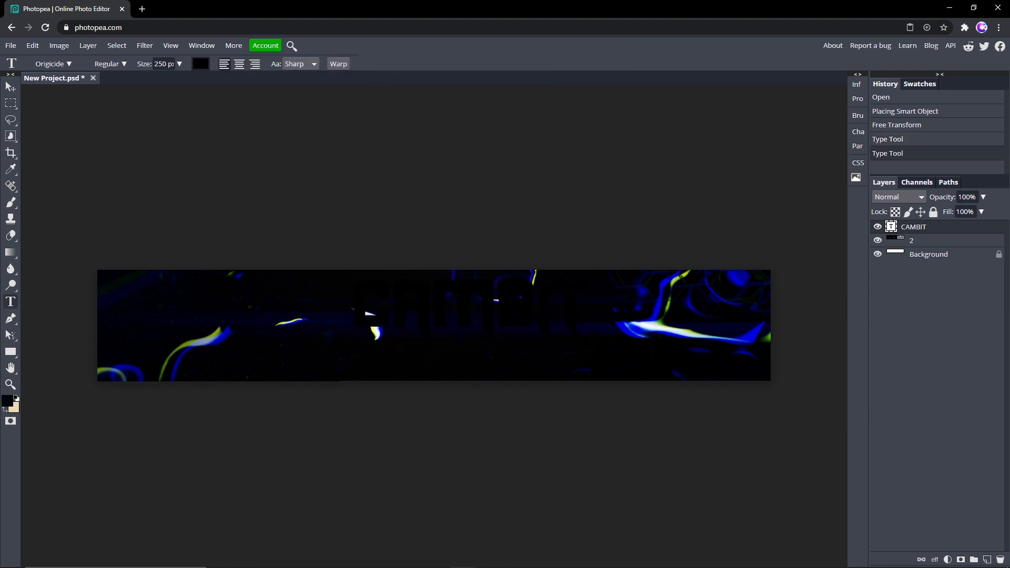
Move the CAMBIT text to the centre of the banner and colour it white
click(11, 86)
drag(474, 286, 465, 313)
double_click(465, 313)
key(ctrl+a)
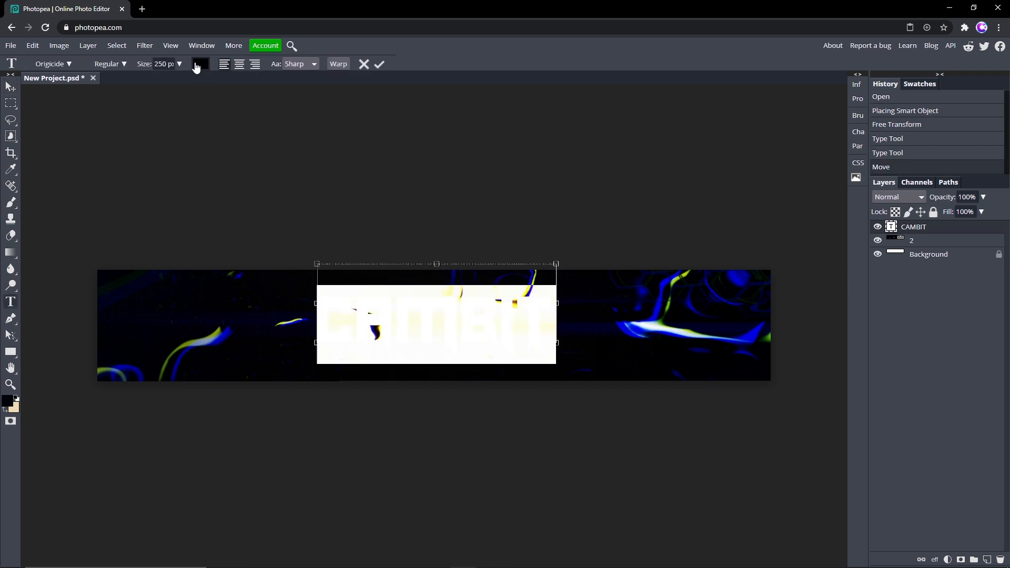
click(196, 66)
drag(113, 179, 9, 84)
click(287, 263)
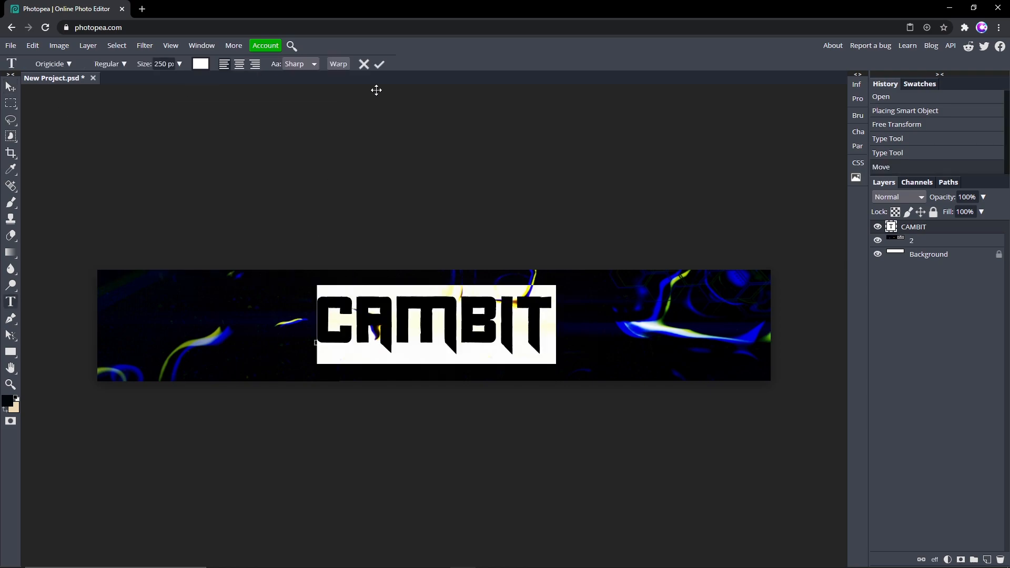
click(379, 64)
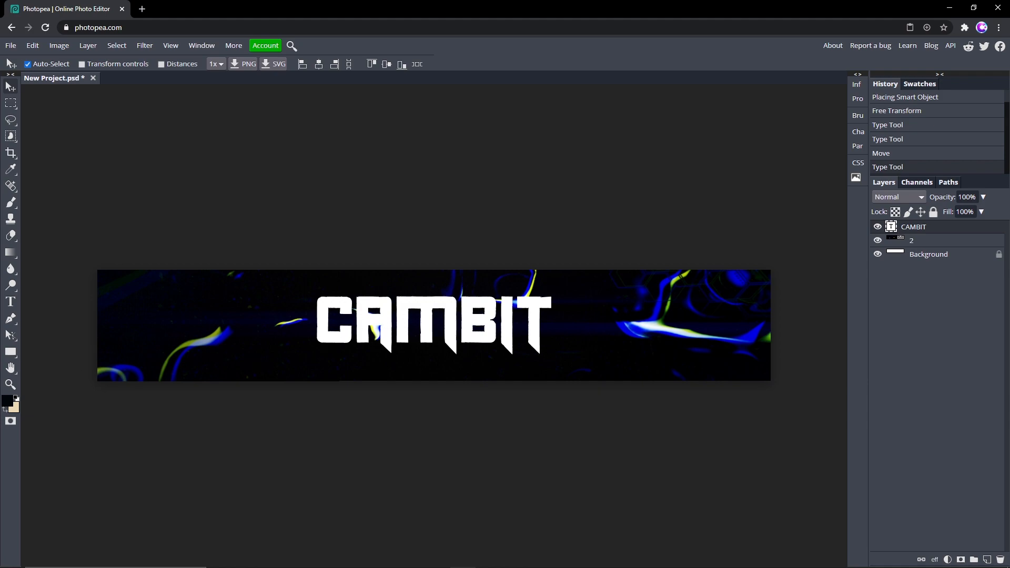
Warp the CAMBIT text with the Arc Upper style at a 33% bend and shift it slightly down to recentre it
double_click(434, 323)
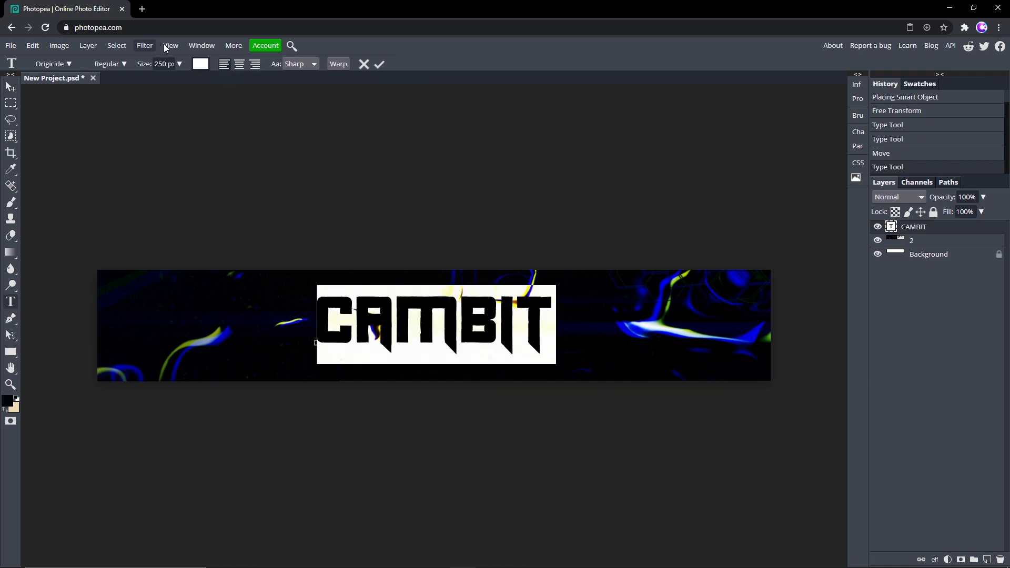
click(338, 63)
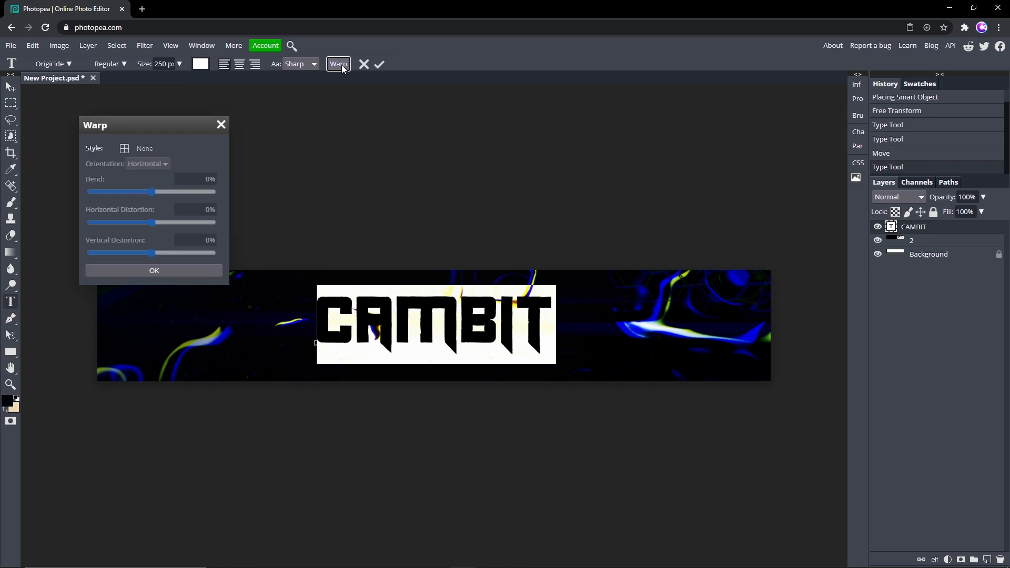
click(126, 153)
click(161, 195)
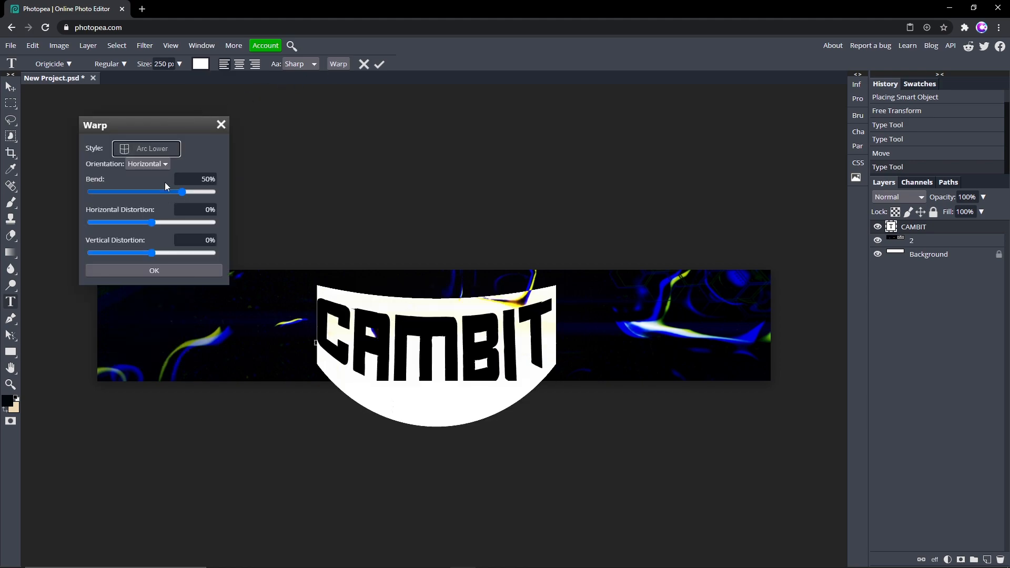
click(153, 147)
click(156, 206)
drag(170, 192, 171, 191)
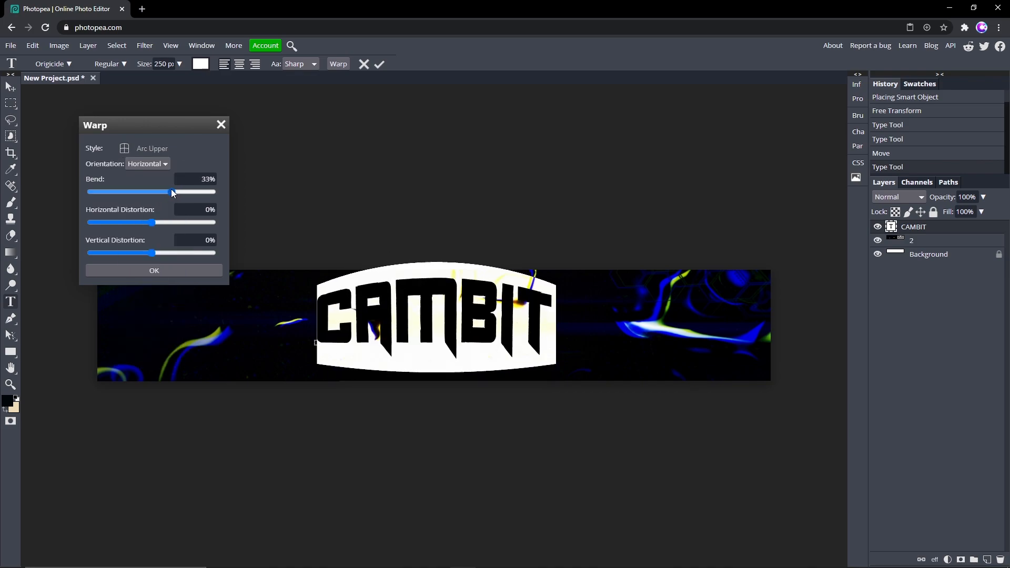
click(180, 270)
click(379, 64)
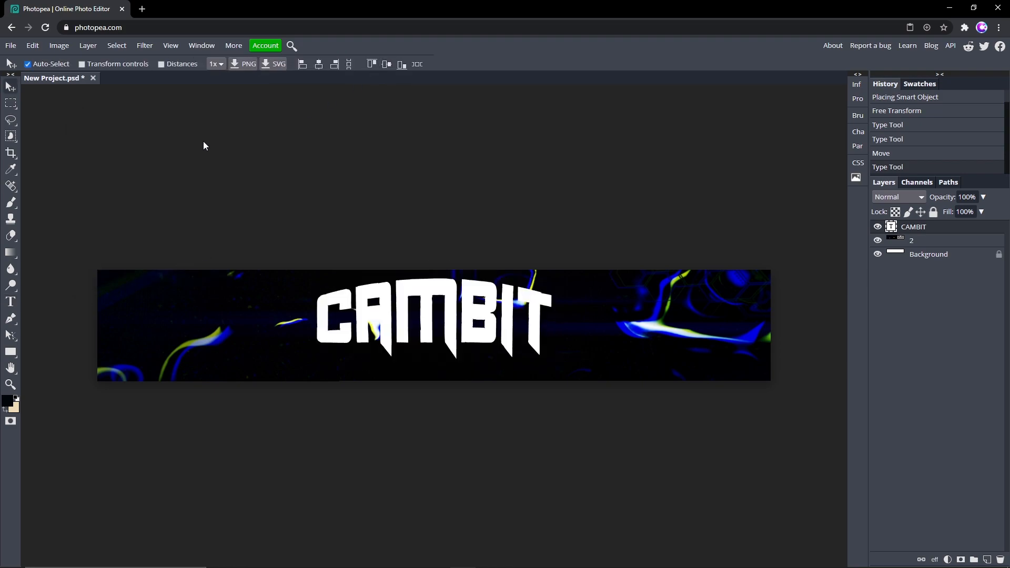
drag(398, 315, 395, 321)
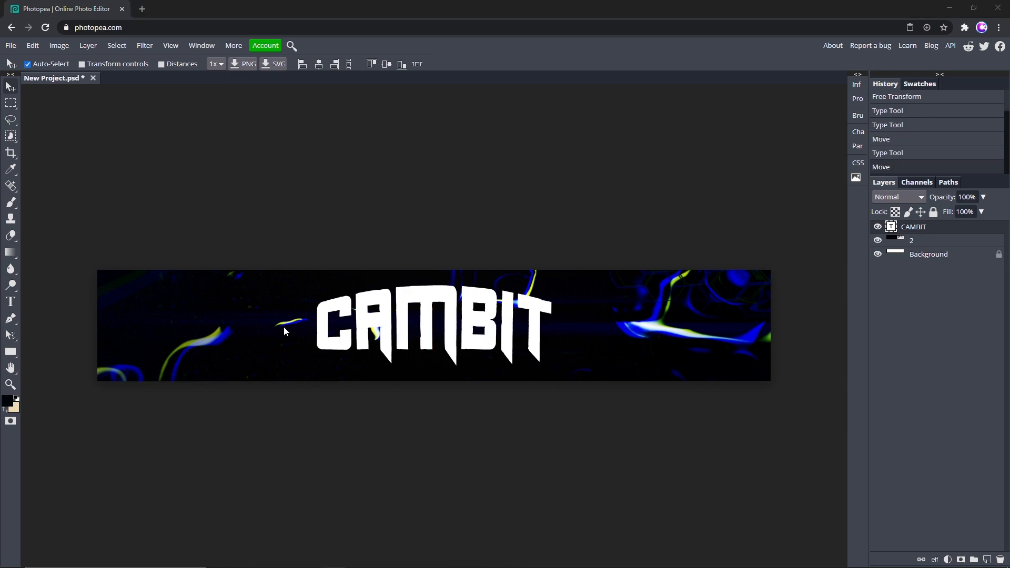
Add a Bevel and Emboss effect to the CAMBIT layer with depth 190%, size 12 px, soften 1 px and angle 75°
double_click(965, 232)
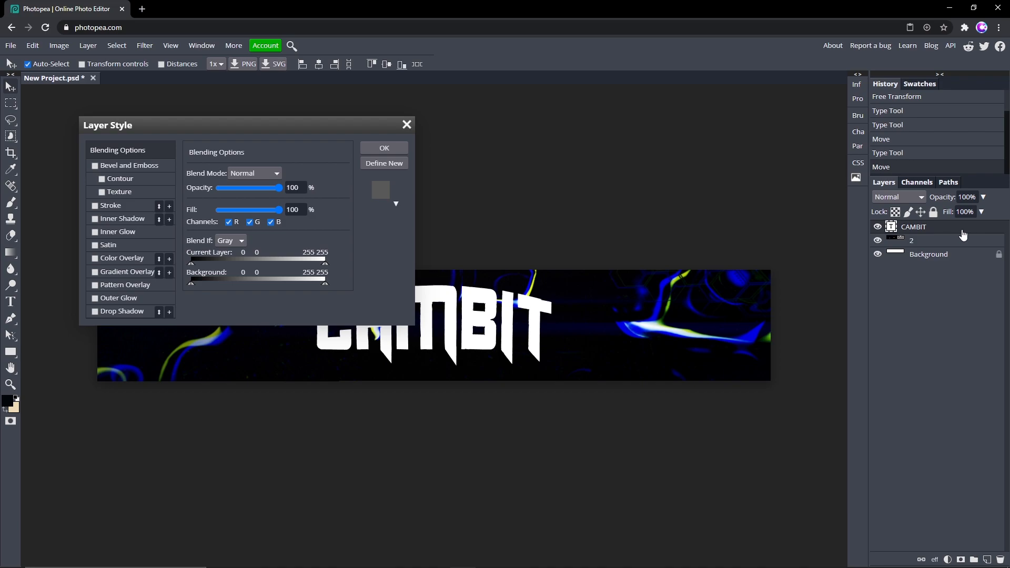
click(125, 165)
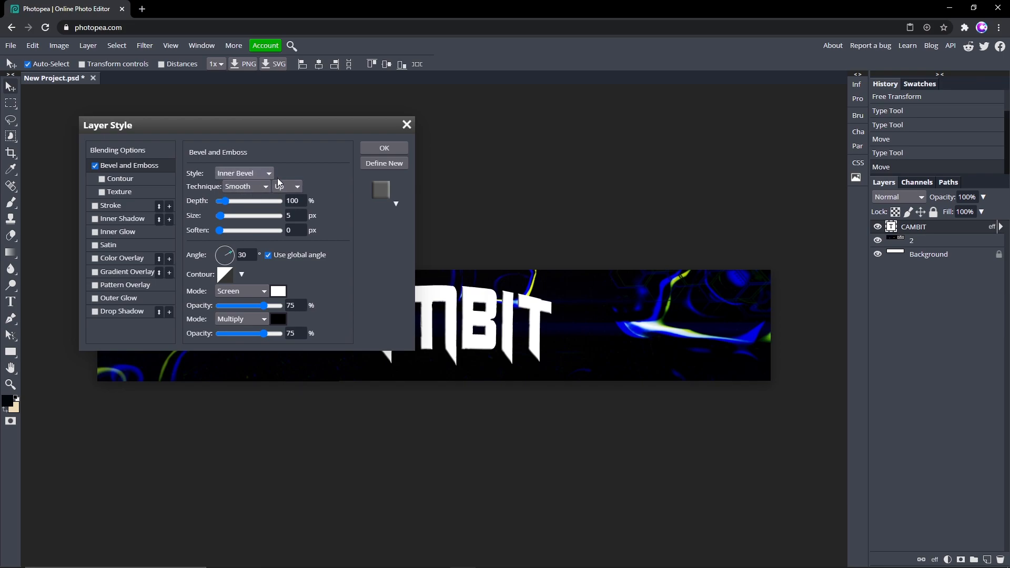
click(295, 201)
text(190)
key(Return)
click(298, 214)
text(12)
key(Return)
click(298, 230)
text(1)
key(Return)
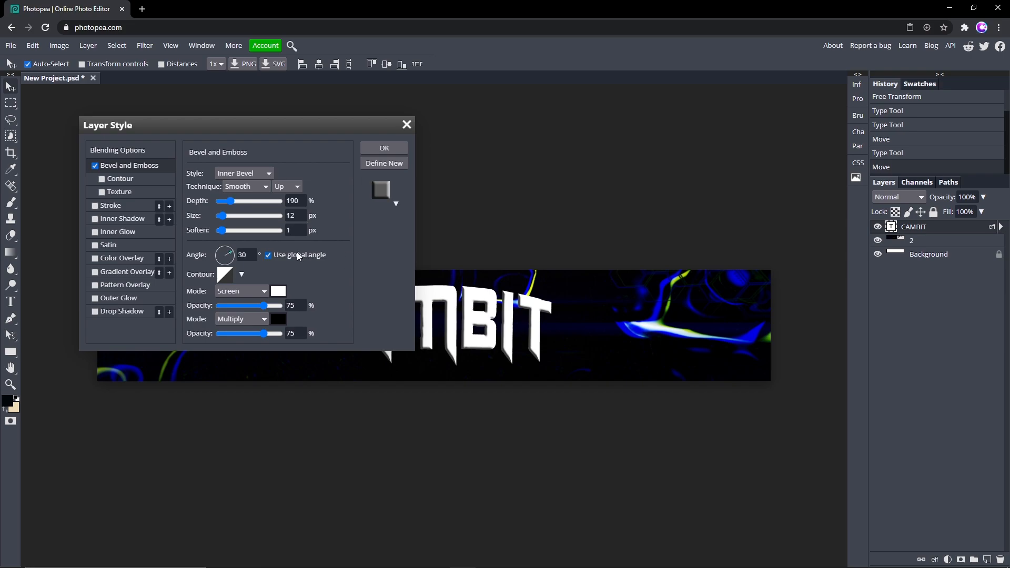
click(245, 255)
text(75)
key(Return)
Set the bevel's highlight colour to the blue-violet 665ddd and slightly lower the highlight opacity
click(278, 291)
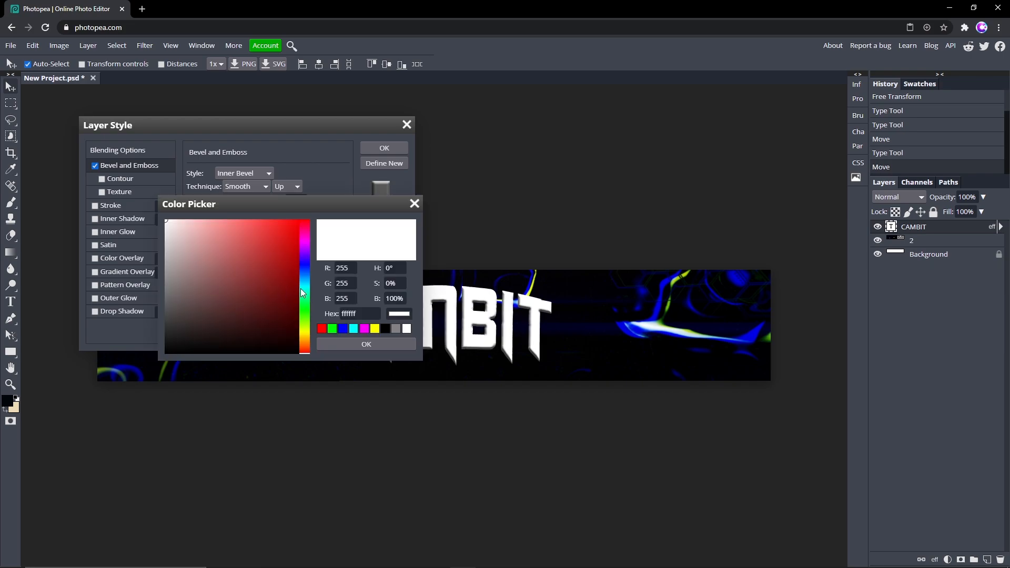
click(304, 262)
mouse_move(275, 282)
mouse_down()
mouse_move(232, 309)
mouse_move(220, 305)
mouse_move(251, 292)
mouse_move(223, 263)
mouse_move(216, 306)
mouse_move(230, 293)
mouse_up()
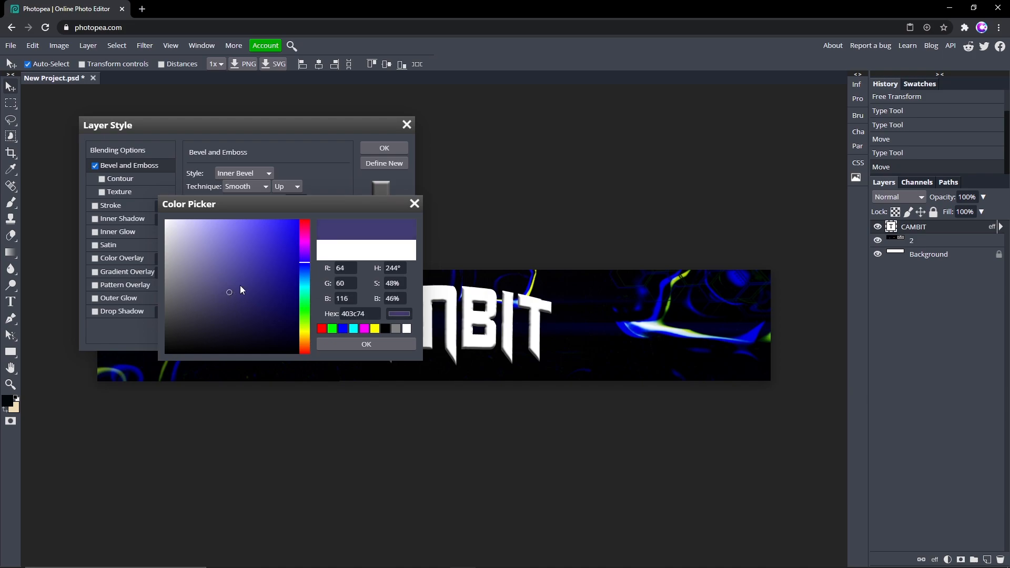
click(243, 237)
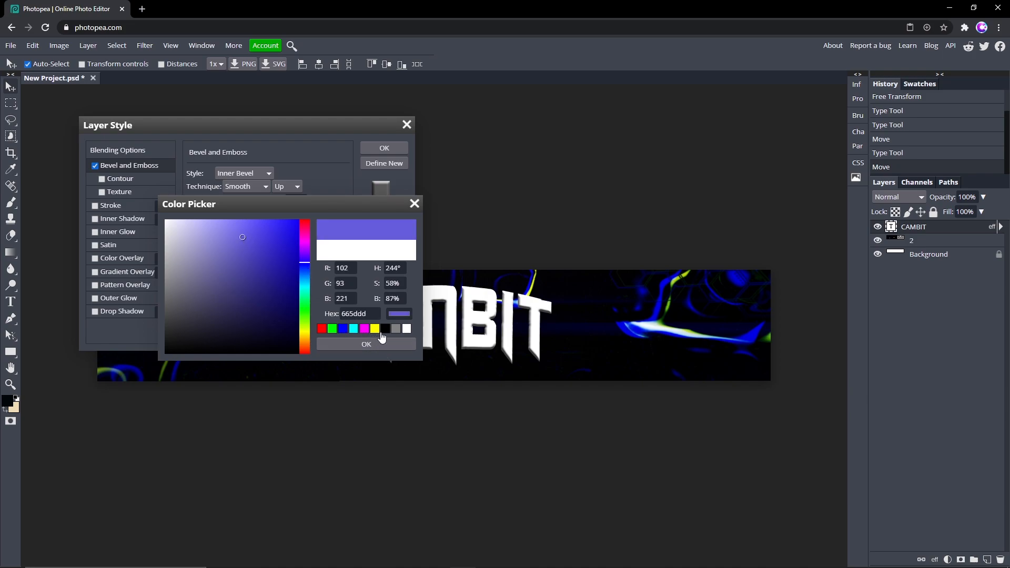
click(353, 340)
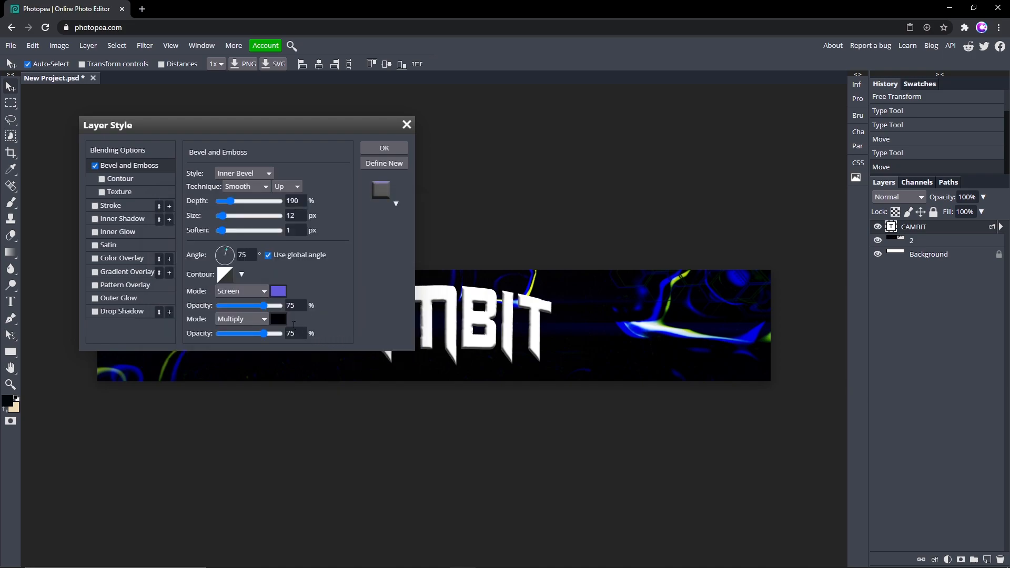
drag(256, 305, 258, 306)
Enable Inner Glow on the CAMBIT layer with the Color Dodge blend mode and white (ffffff) as its colour
click(96, 232)
click(114, 235)
click(238, 174)
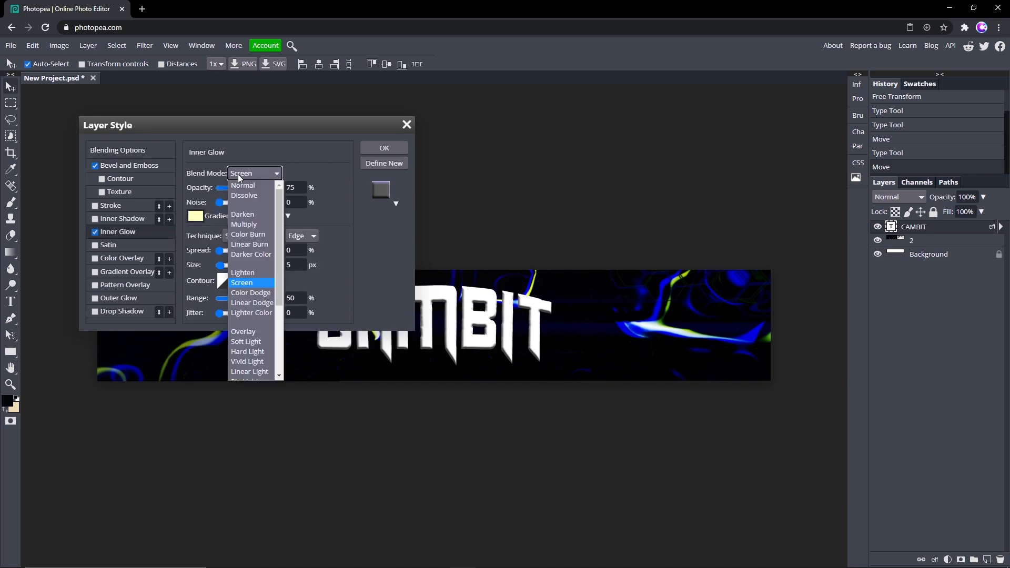
click(251, 293)
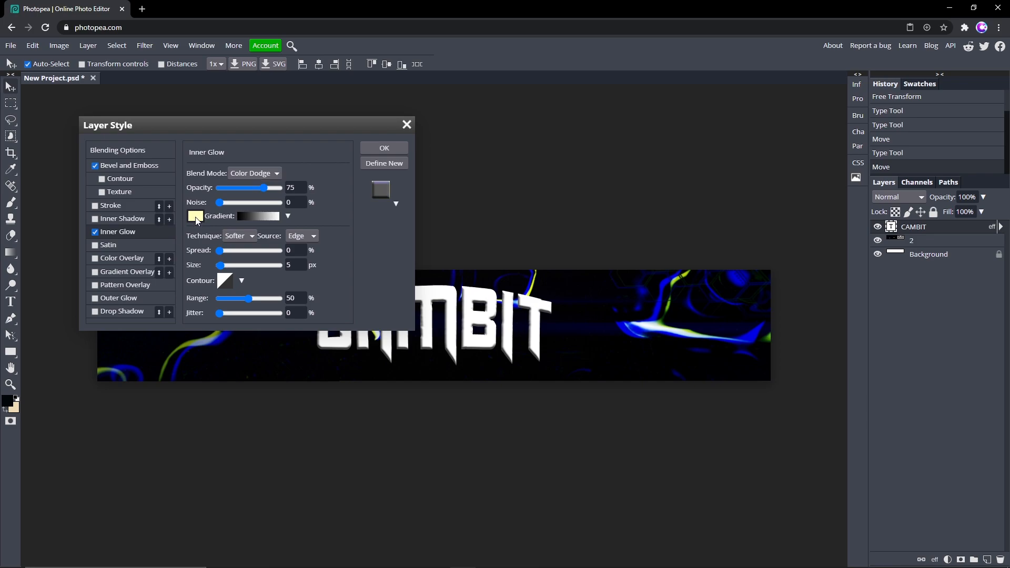
click(196, 217)
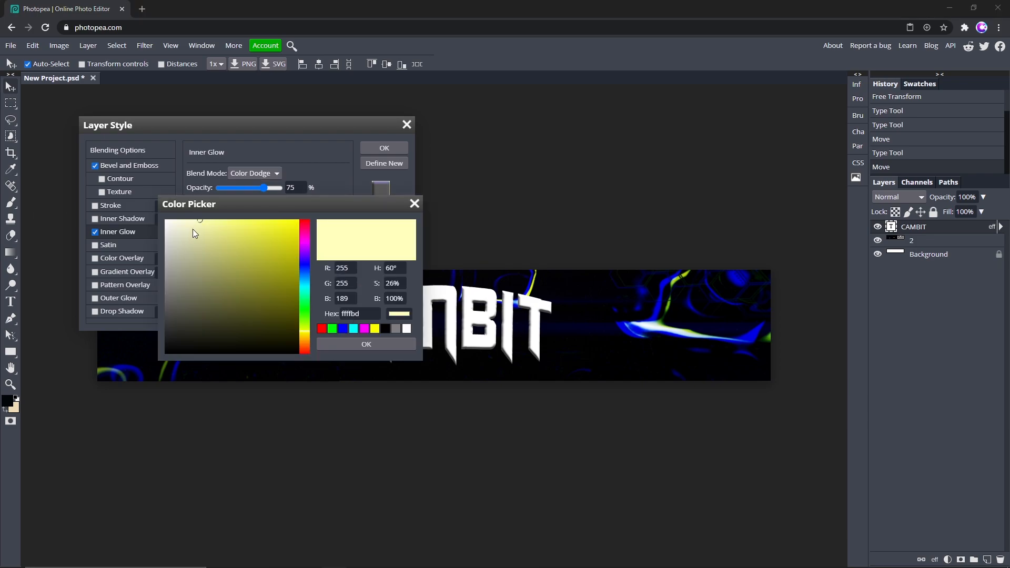
drag(209, 238, 147, 200)
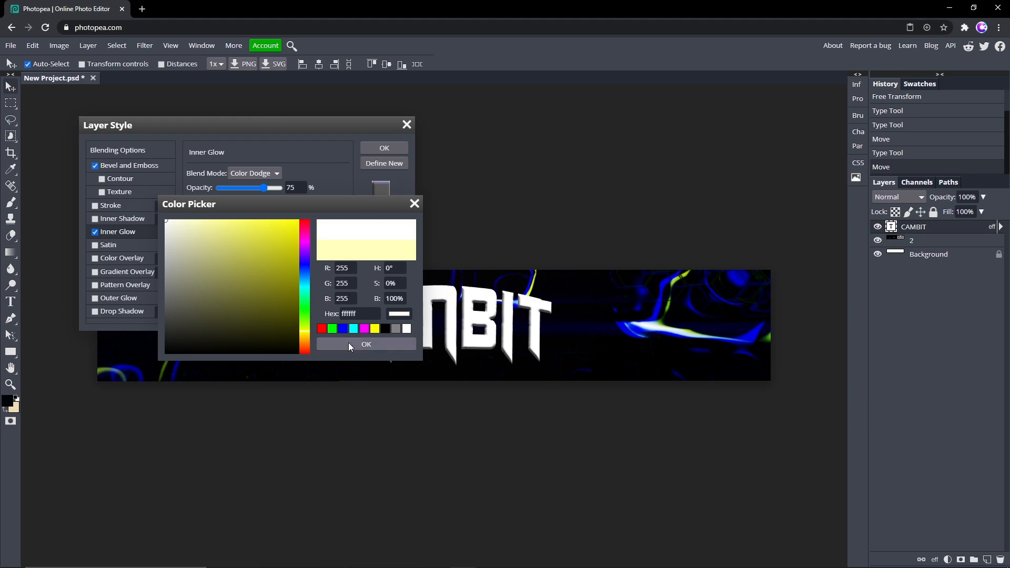
click(347, 342)
Set the inner glow's opacity to 100%, spread to 16% and size to 19 px
drag(270, 187, 298, 187)
click(295, 250)
text(16)
key(Tab)
text(19)
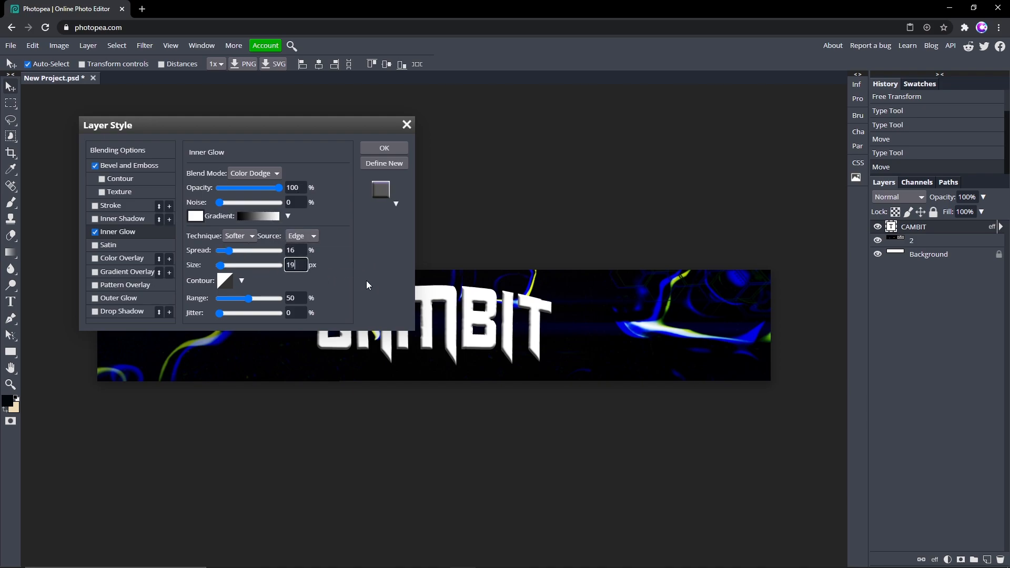
click(323, 283)
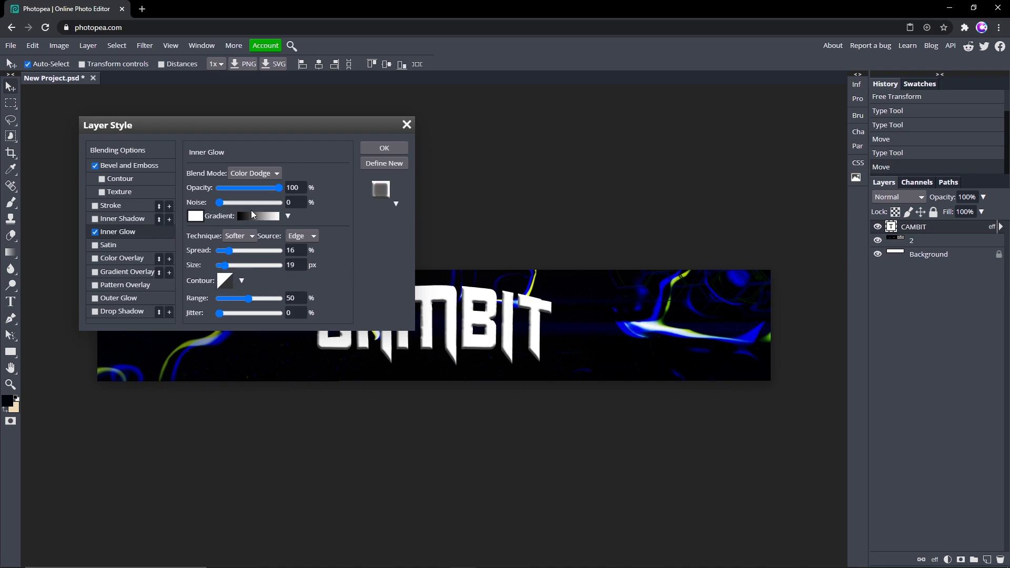
Enable Gradient Overlay on the CAMBIT layer and change the gradient's black starting stop to dark blue
click(96, 272)
click(117, 274)
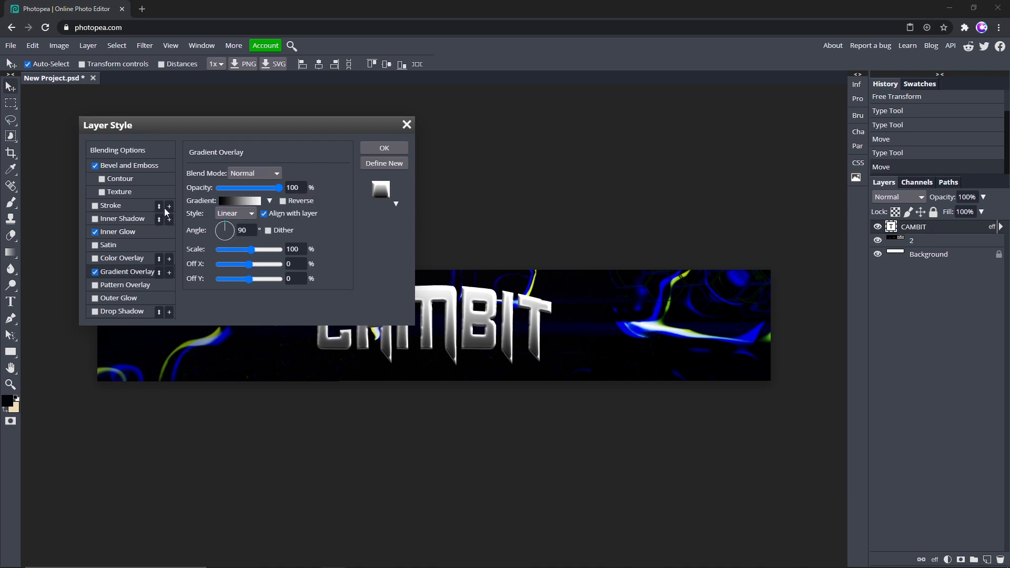
click(231, 203)
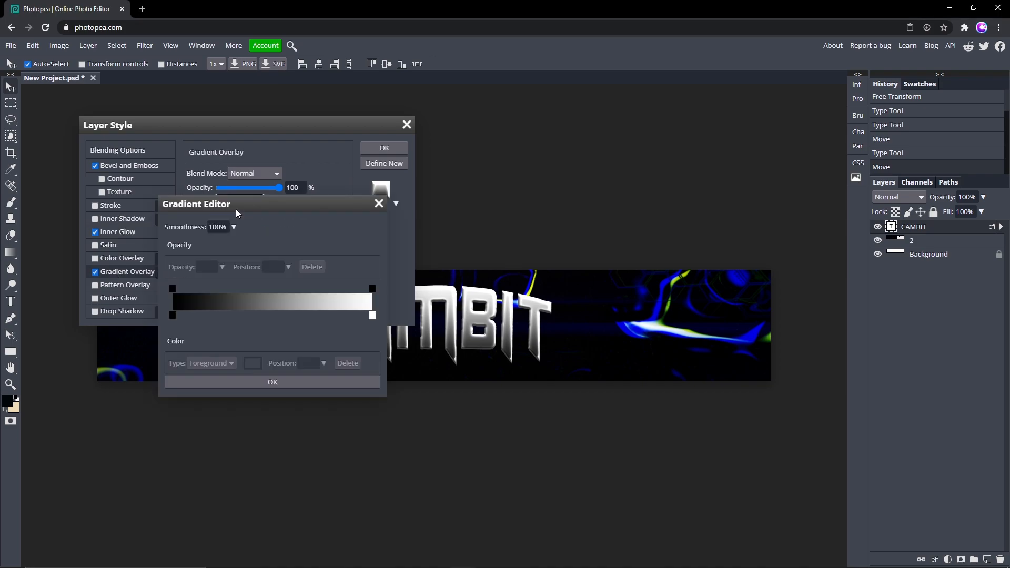
double_click(172, 314)
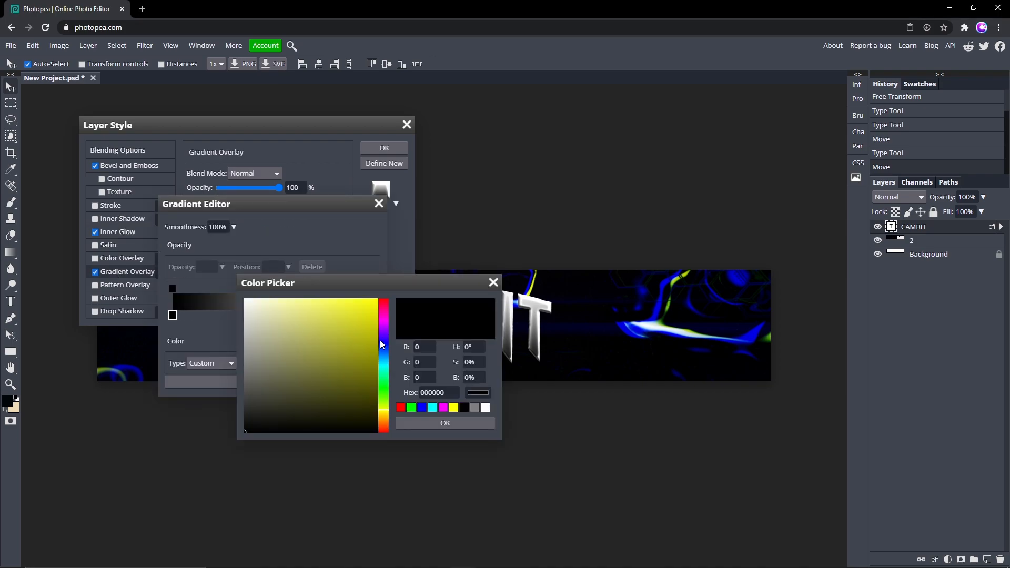
click(382, 343)
click(391, 377)
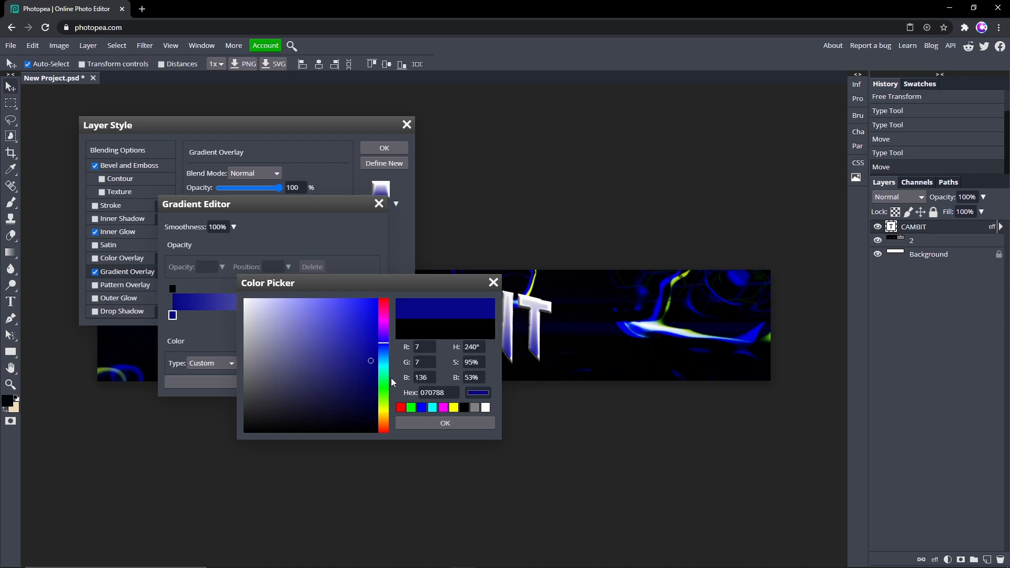
click(434, 424)
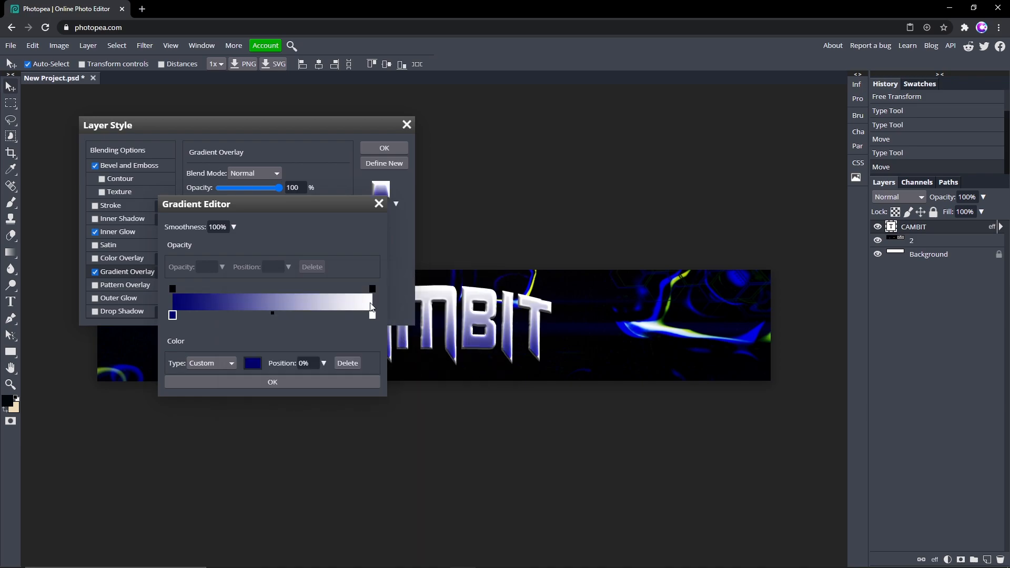
Set the overlay gradient's end stop to bright blue 0029ff and confirm the gradient
click(372, 316)
click(253, 363)
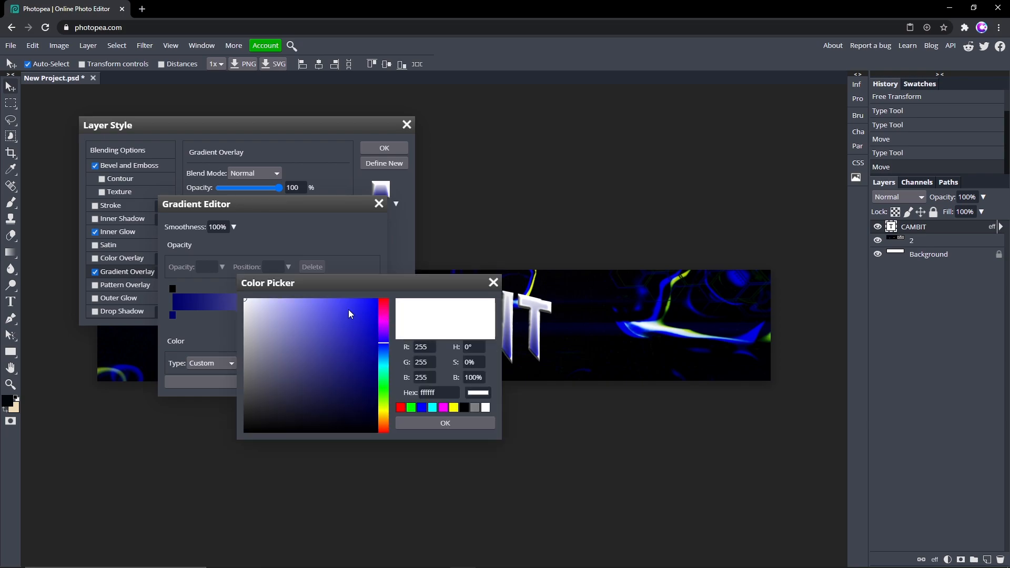
drag(346, 312, 399, 289)
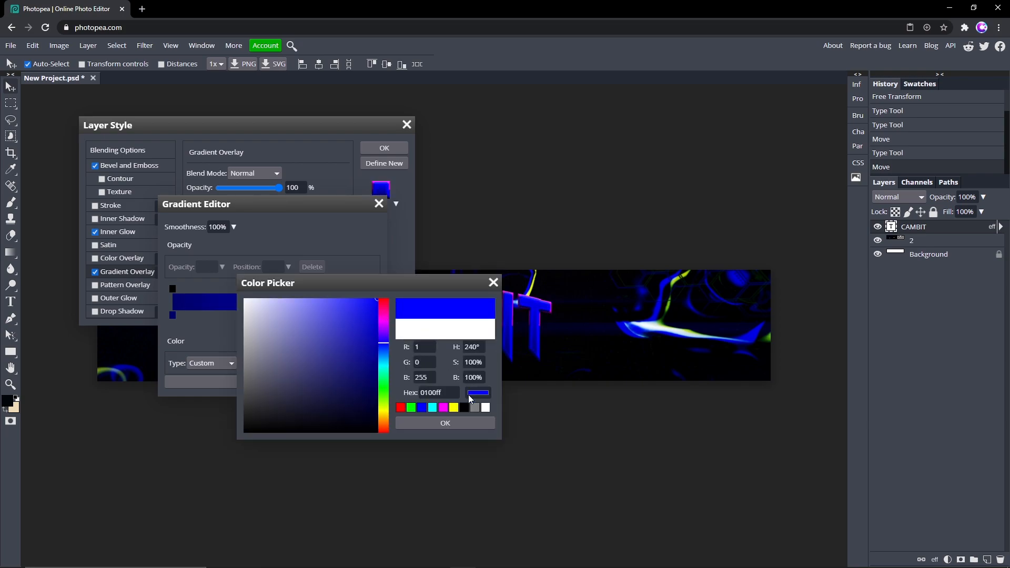
drag(384, 349, 384, 353)
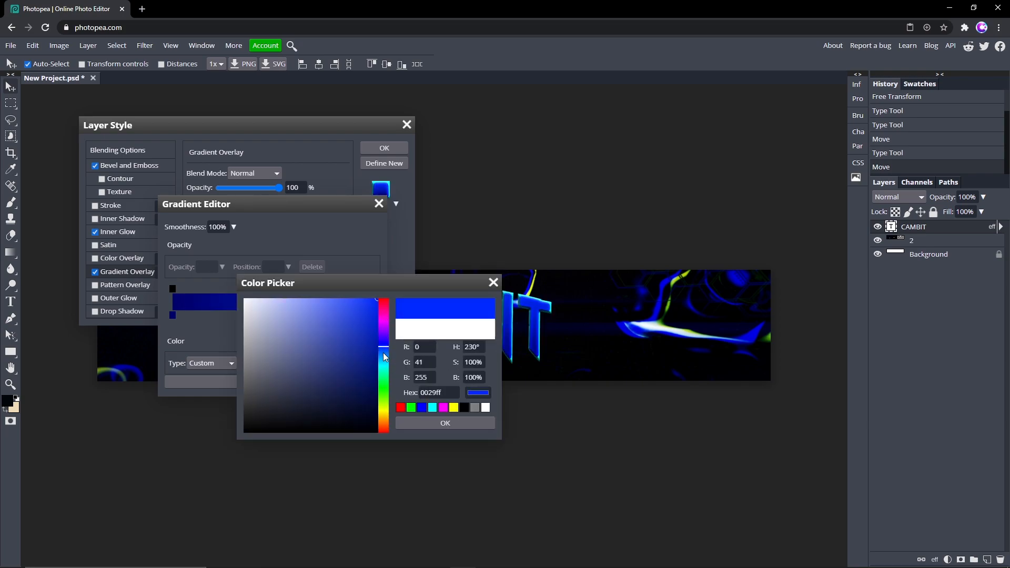
click(440, 421)
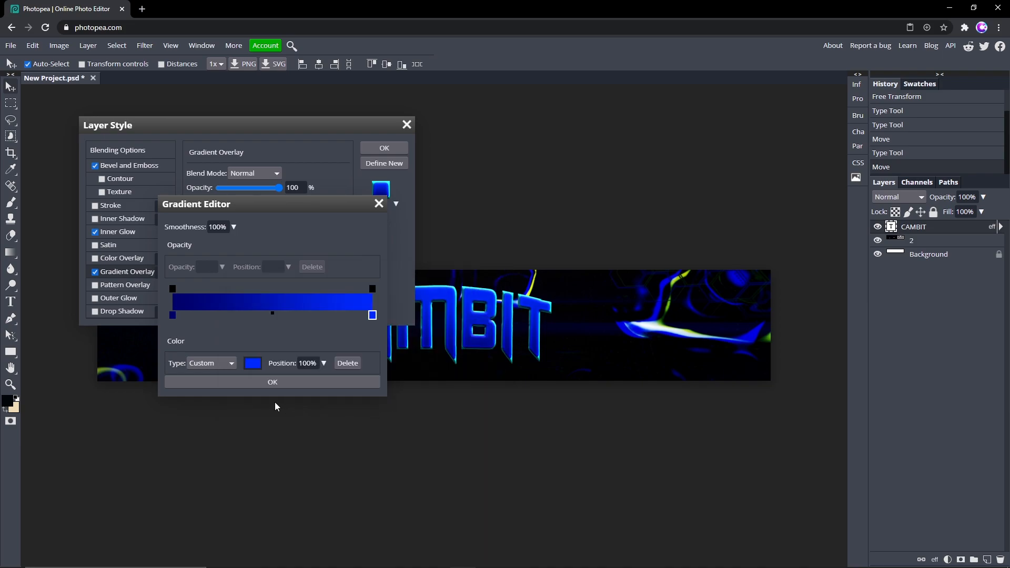
click(267, 378)
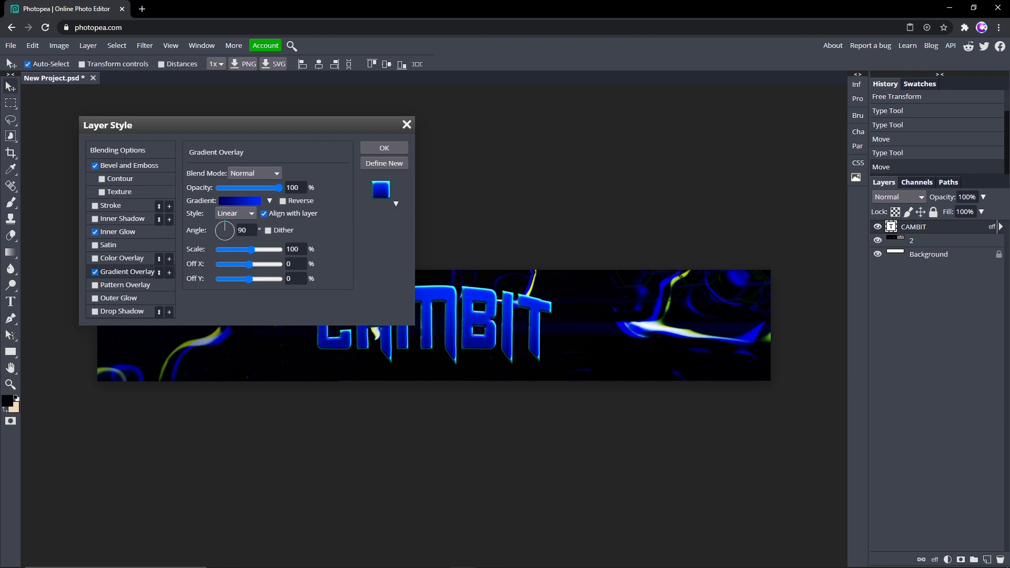
Enable Drop Shadow on the CAMBIT layer and set its colour to dark blue 000766
click(93, 309)
click(96, 311)
click(110, 311)
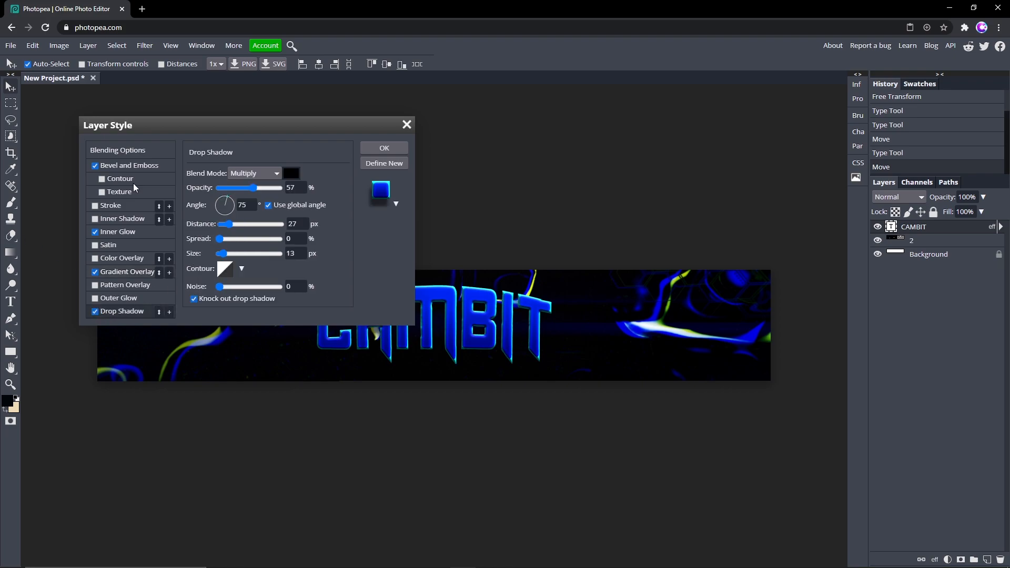
click(291, 173)
drag(484, 344, 482, 342)
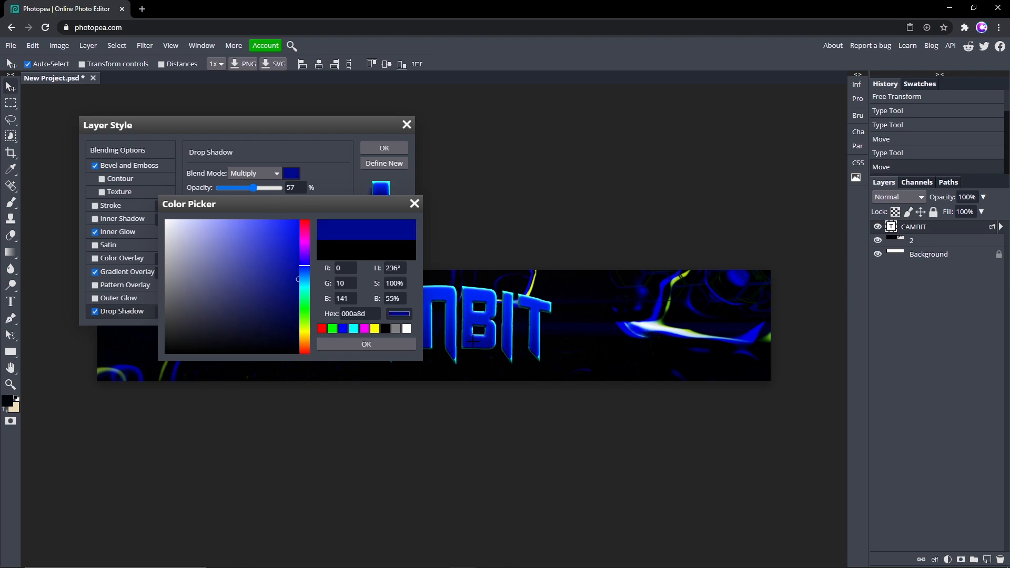
click(312, 300)
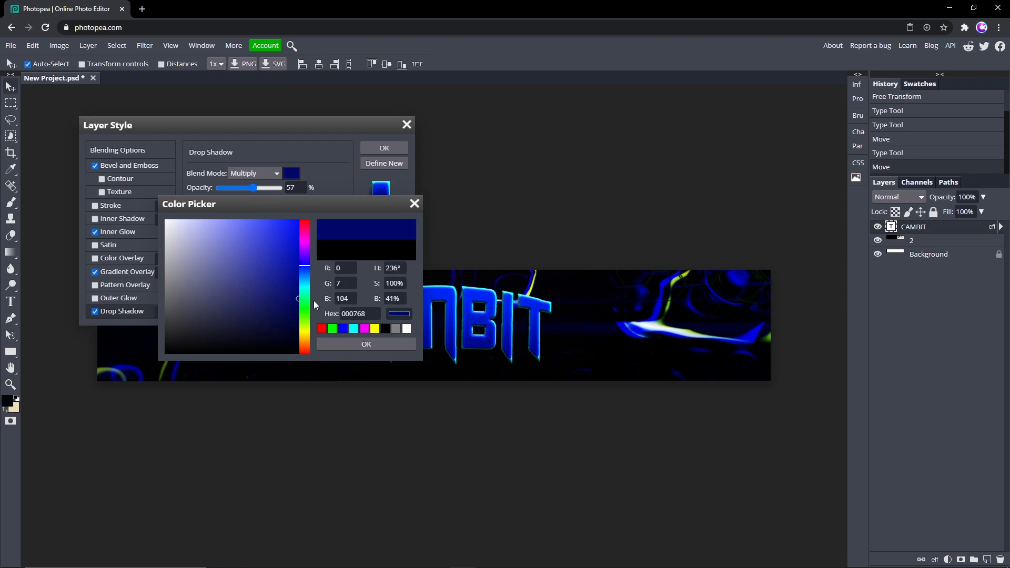
click(367, 345)
Set the drop shadow's blend mode to Normal and its opacity to 100%
click(244, 170)
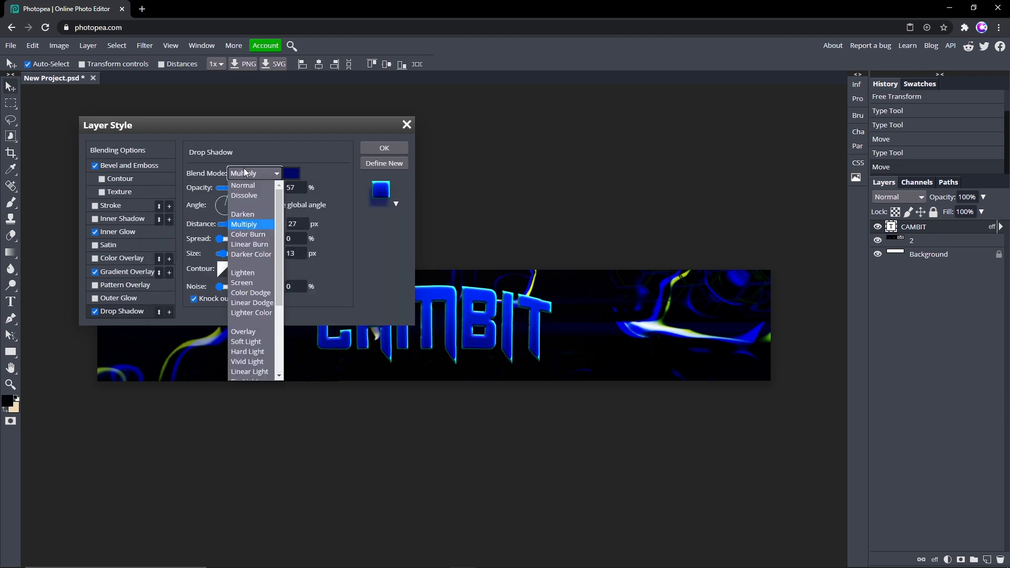
click(244, 188)
click(266, 188)
click(283, 188)
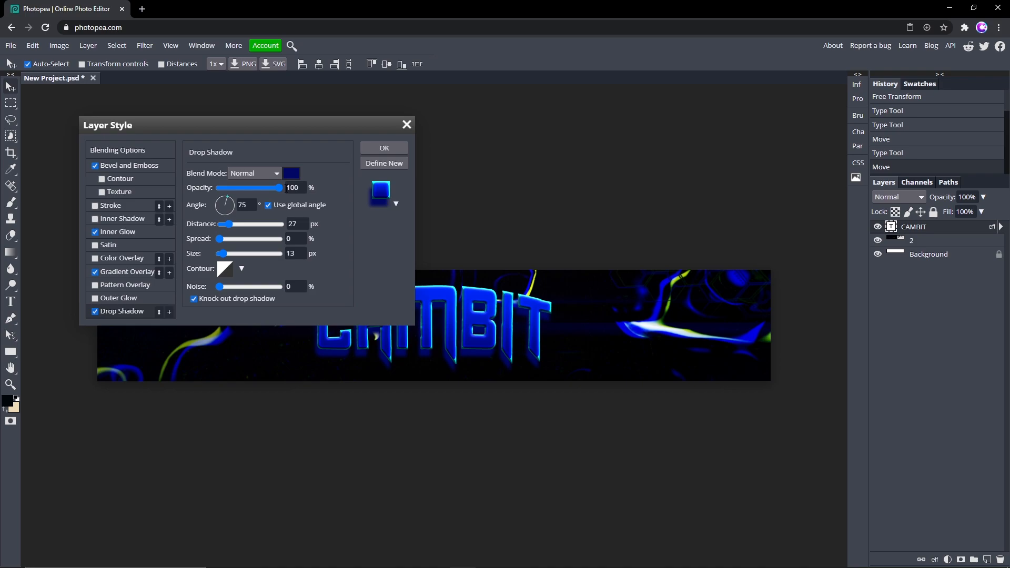
Set the drop shadow's distance to 18 px and its spread to 100%
drag(300, 223, 267, 222)
text(18)
key(Tab)
text(100)
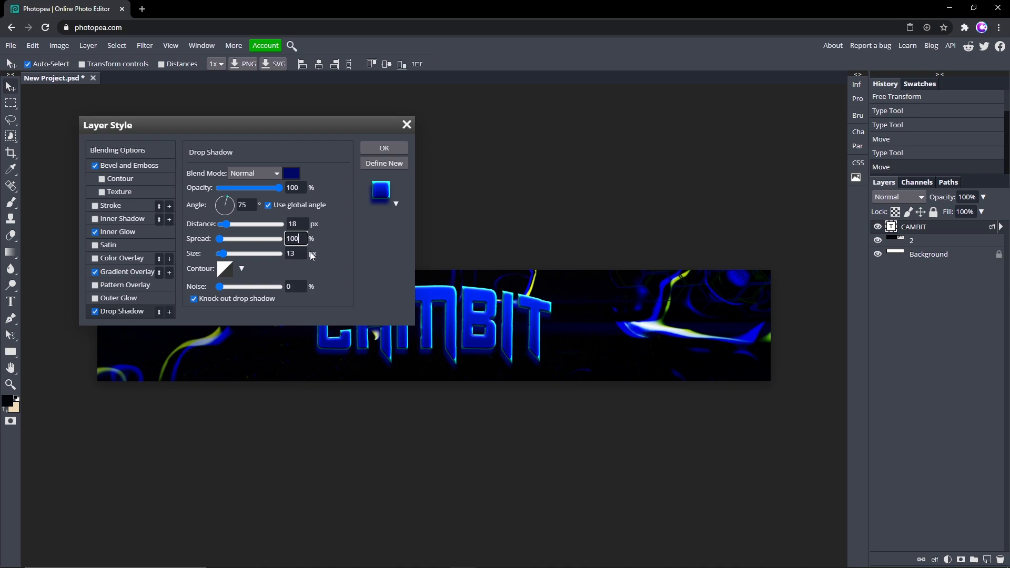
key(Return)
double_click(298, 255)
click(348, 255)
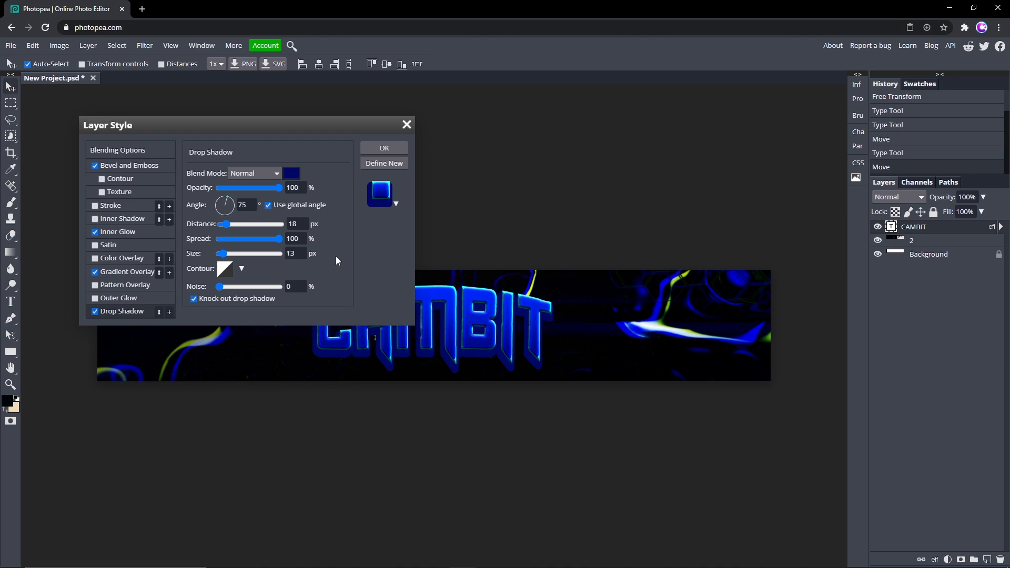
Review and accept the drop shadow's colour, and apply the layer effects to the CAMBIT title
click(298, 175)
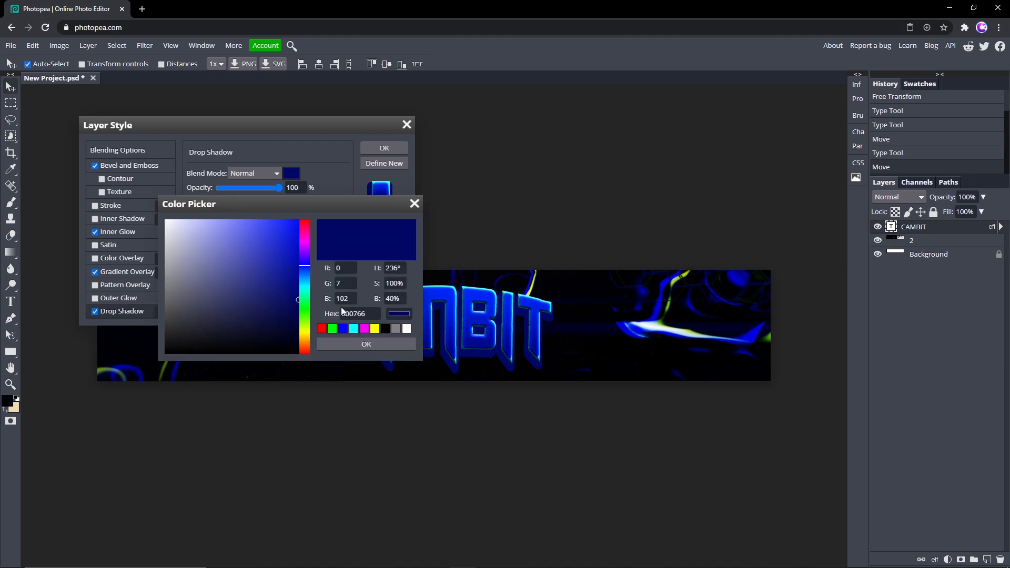
click(339, 342)
drag(241, 128, 208, 80)
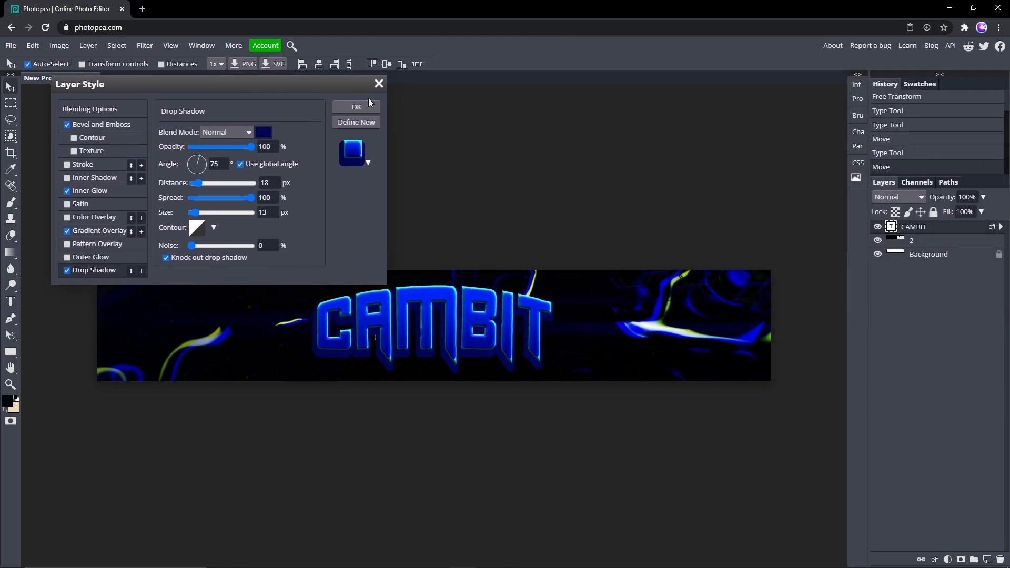
click(357, 107)
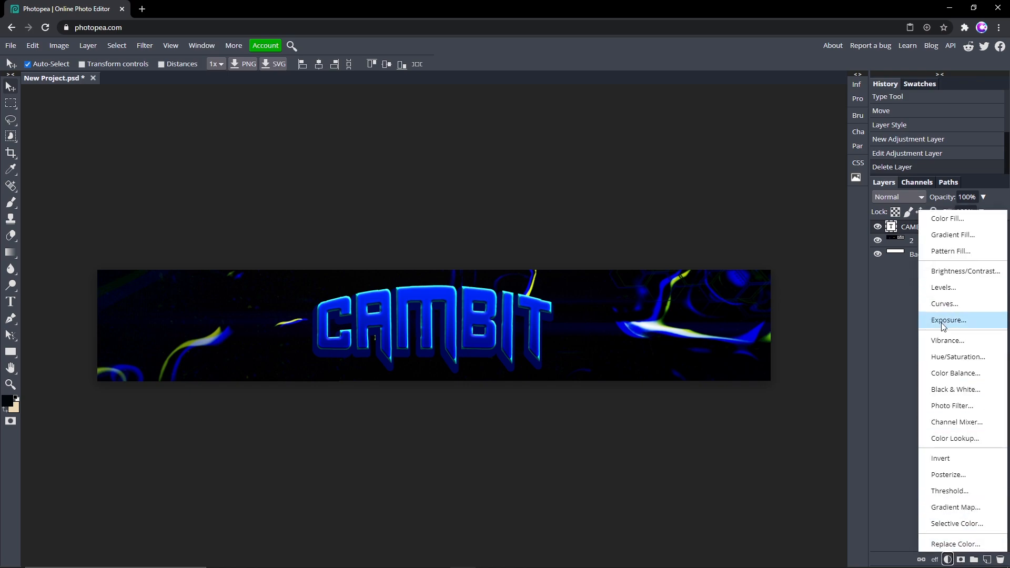
Add a Vibrance adjustment layer above CAMBIT with vibrance 11 and saturation 4
click(965, 345)
text(11)
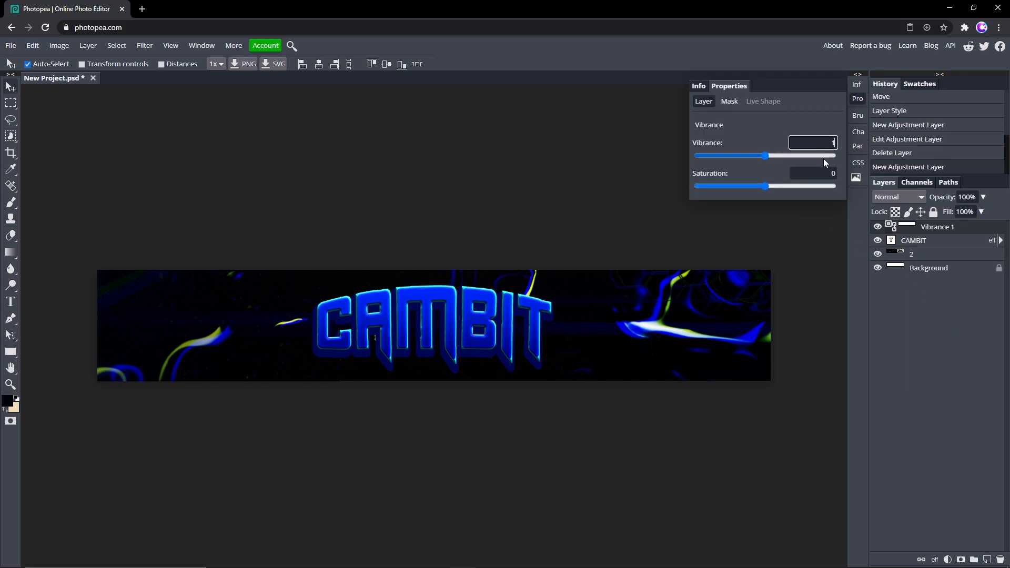
click(828, 173)
text(4)
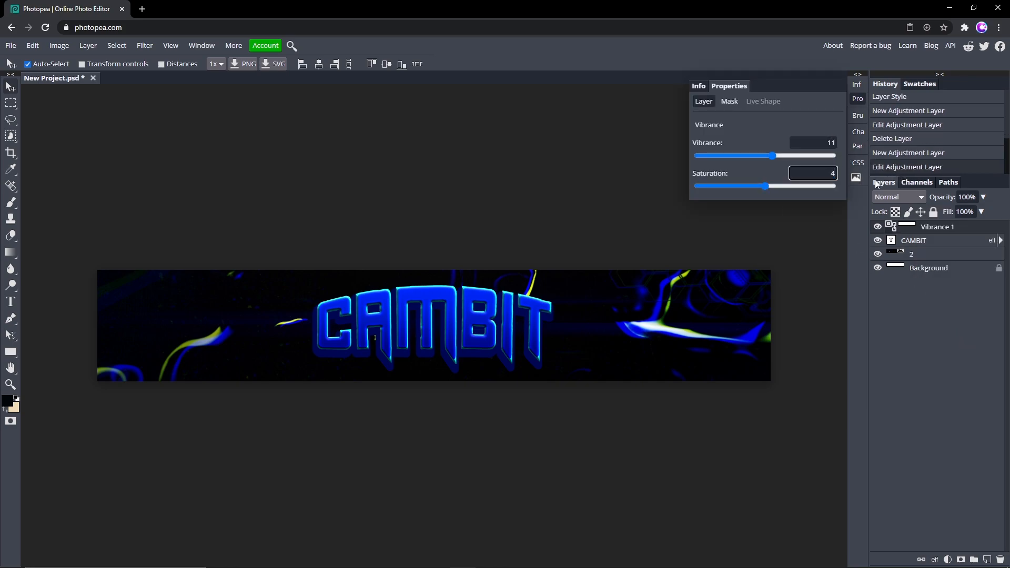
click(951, 232)
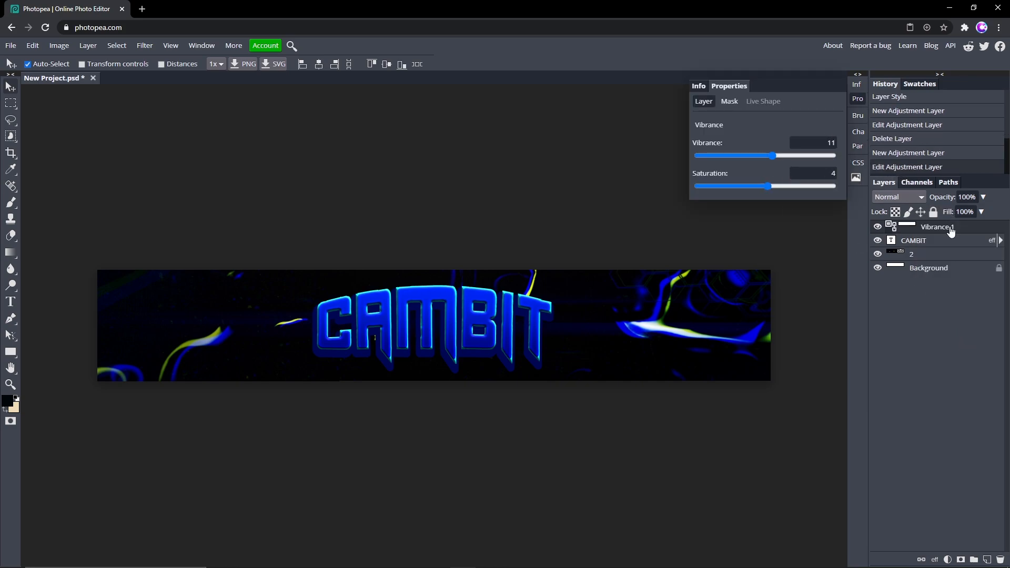
Add a Curves adjustment layer and shape the Red channel into a slight S-curve, raising highlights and lowering shadows
click(948, 560)
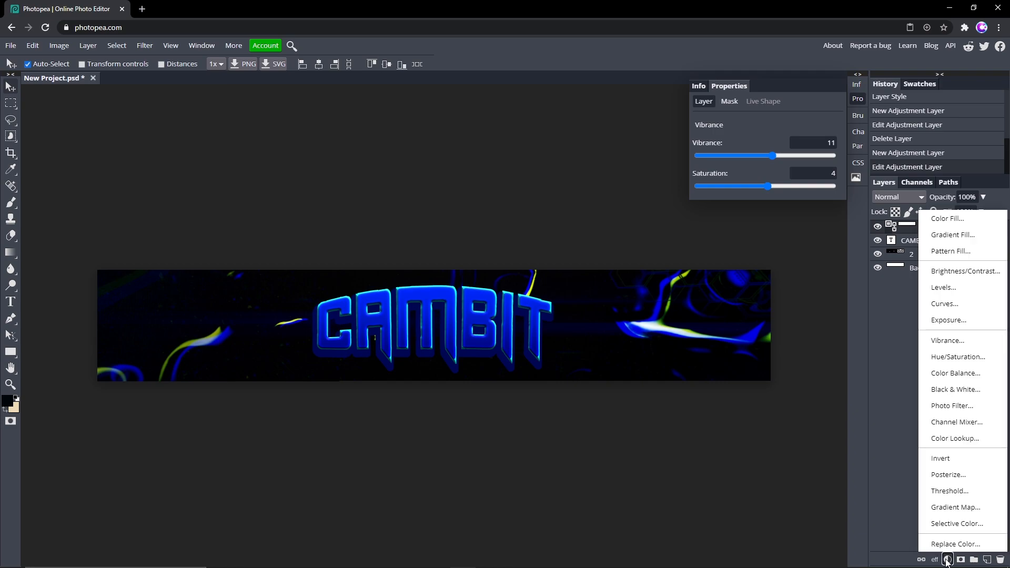
click(945, 303)
click(732, 143)
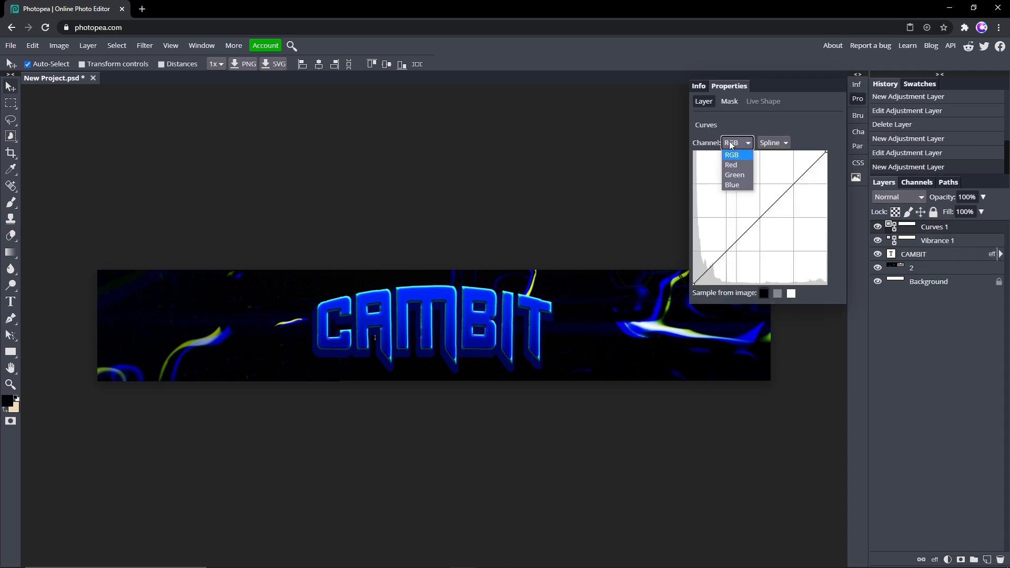
click(731, 165)
drag(795, 184, 794, 179)
drag(726, 255, 728, 260)
Raise both the highlights and the shadows of the Green channel curve slightly
click(741, 143)
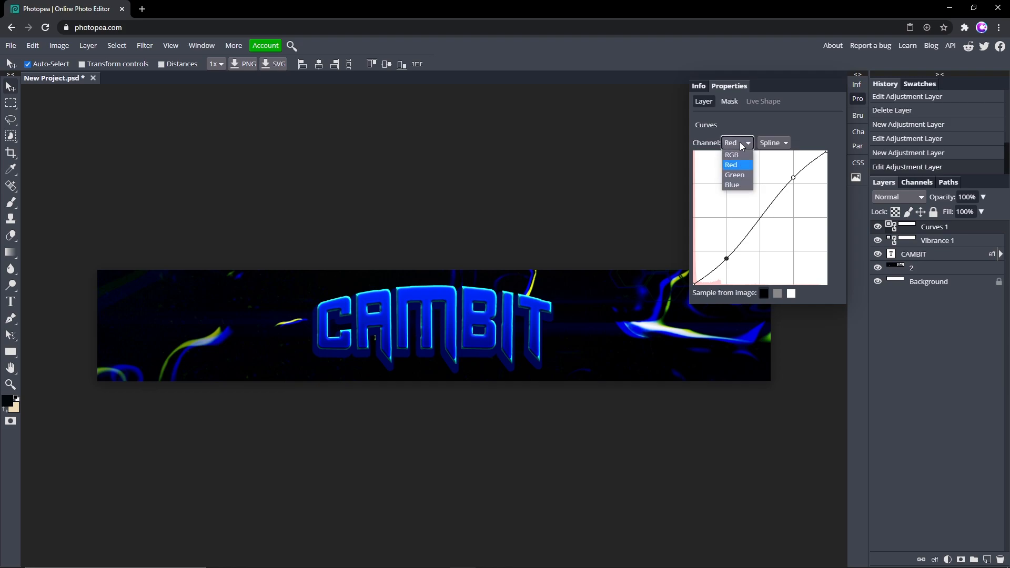
click(741, 175)
drag(793, 184, 794, 178)
drag(725, 253, 724, 243)
Shape the Blue channel curve with a raised highlight point and two neighbouring points in the shadows
click(737, 143)
click(740, 185)
mouse_move(794, 176)
mouse_down()
mouse_move(798, 167)
mouse_move(796, 179)
mouse_up()
drag(724, 242, 727, 244)
click(733, 235)
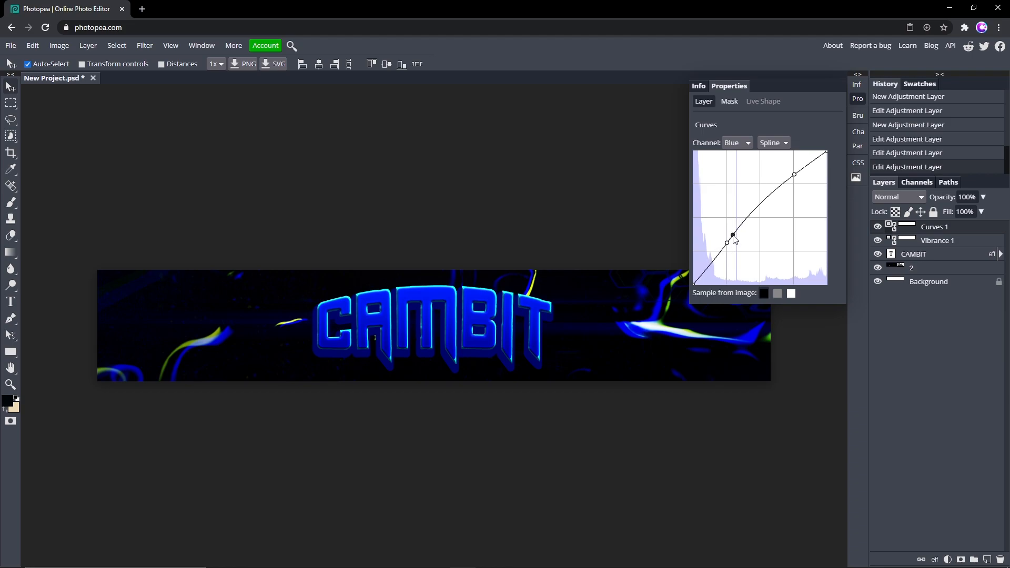
drag(734, 237, 737, 243)
Compare the banner with and without the Curves adjustment by toggling that layer's visibility
click(877, 227)
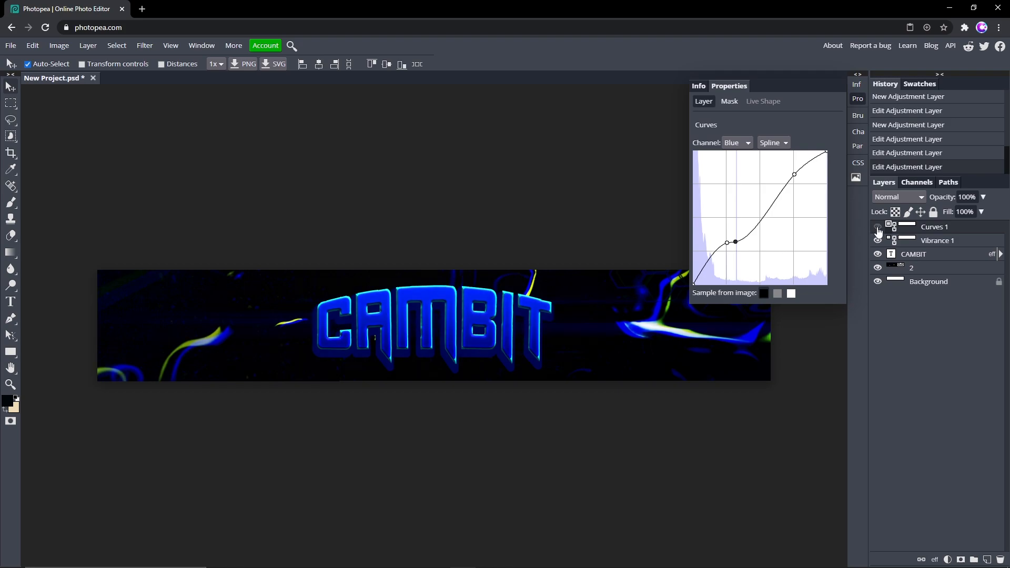
click(877, 227)
click(948, 463)
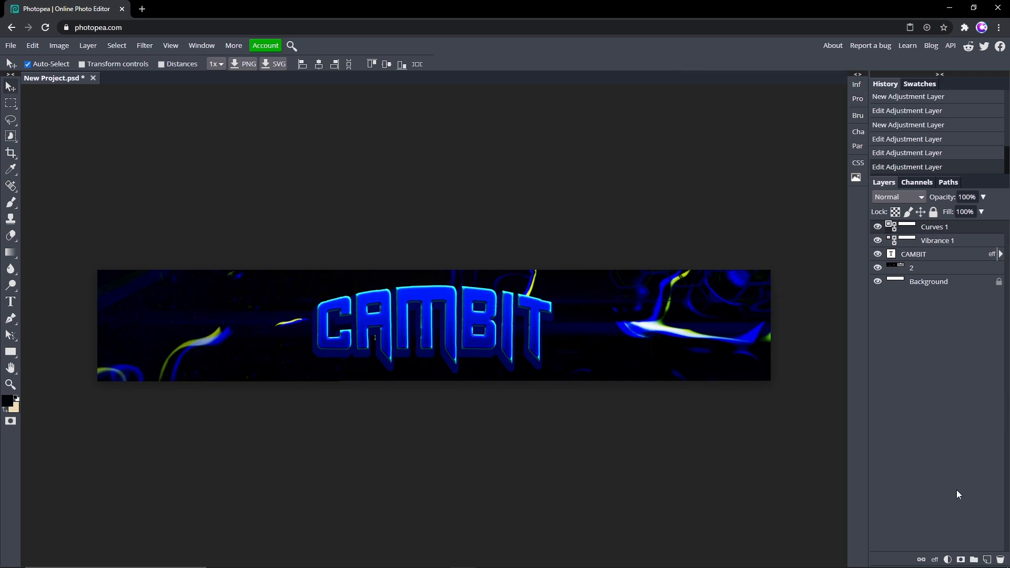
Add a Brightness/Contrast adjustment layer with brightness 6 and contrast 25
click(947, 560)
click(956, 272)
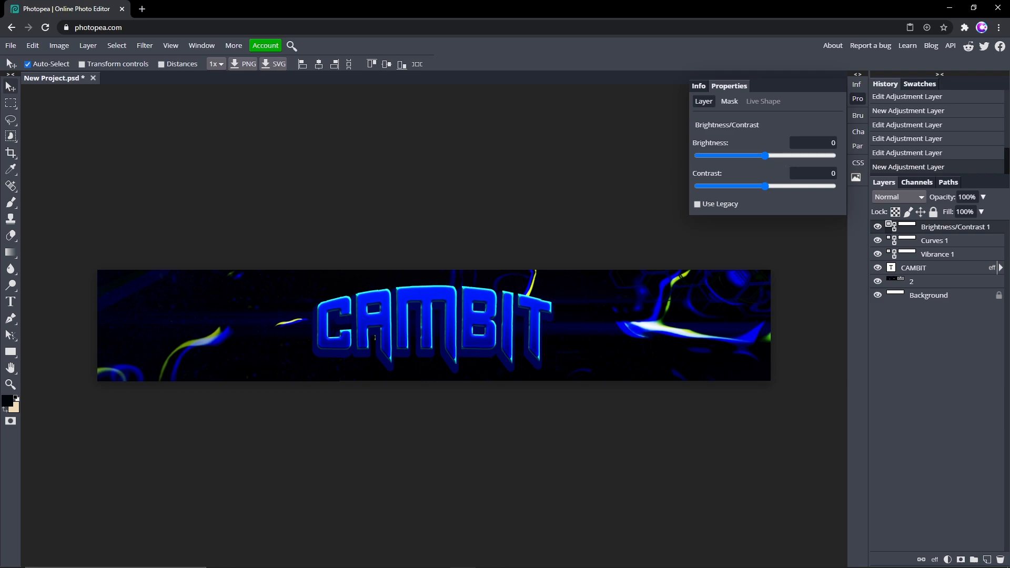
click(818, 142)
text(6)
key(Tab)
text(25)
key(Return)
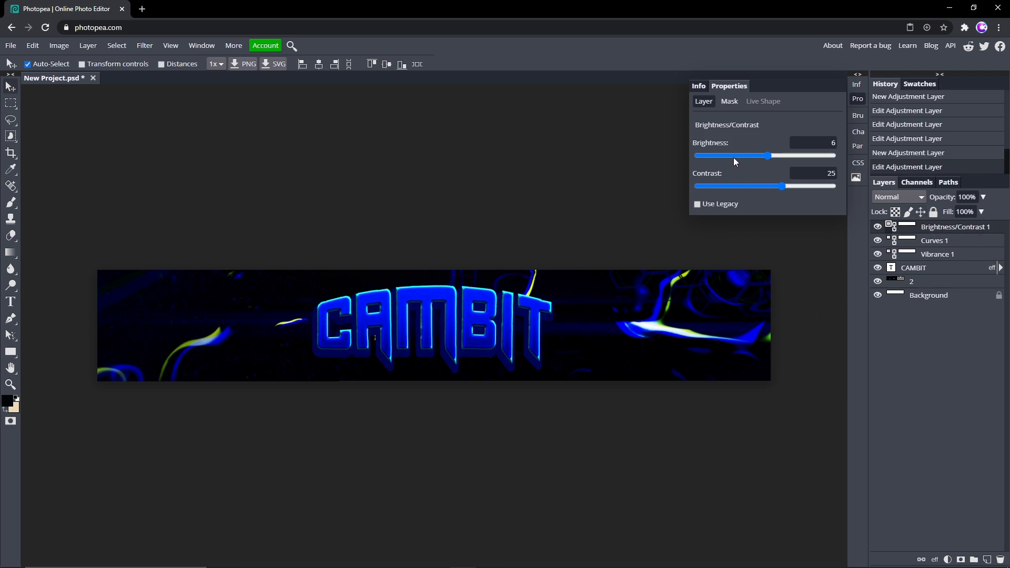
click(858, 105)
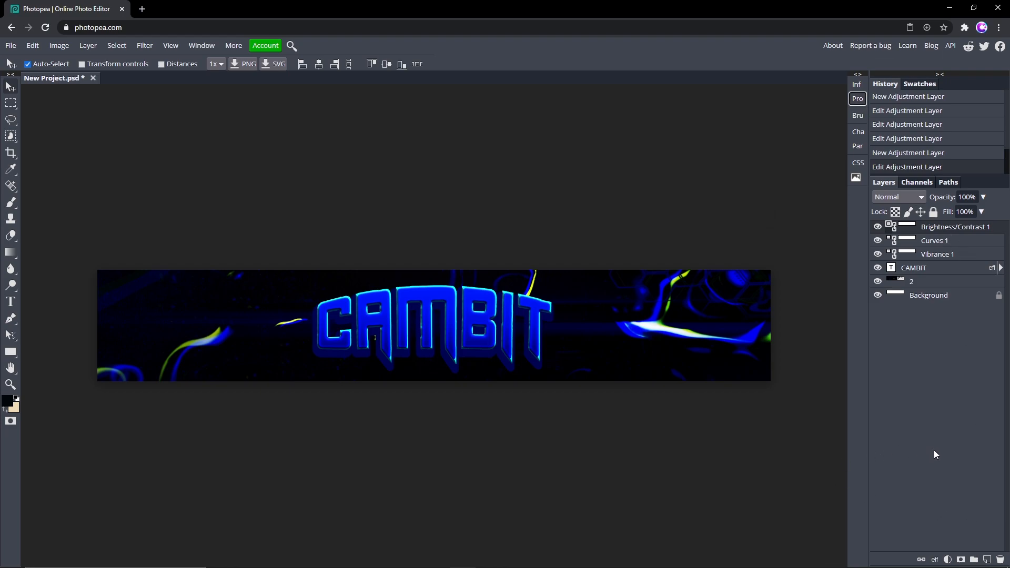
Add a new layer above the Brightness/Contrast adjustment and prepare the Brush tool with white (ffffff) as the foreground colour
click(988, 560)
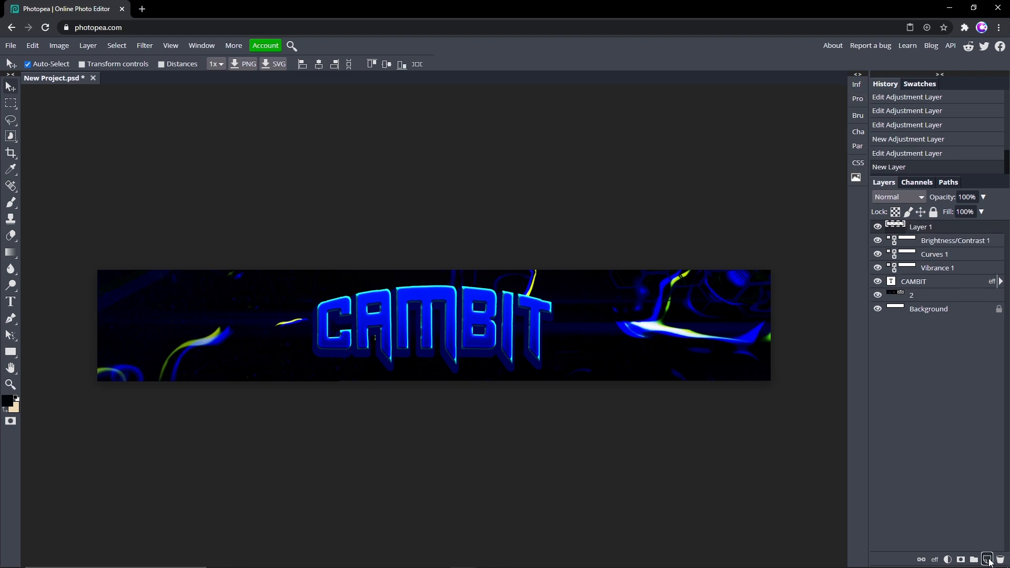
click(10, 202)
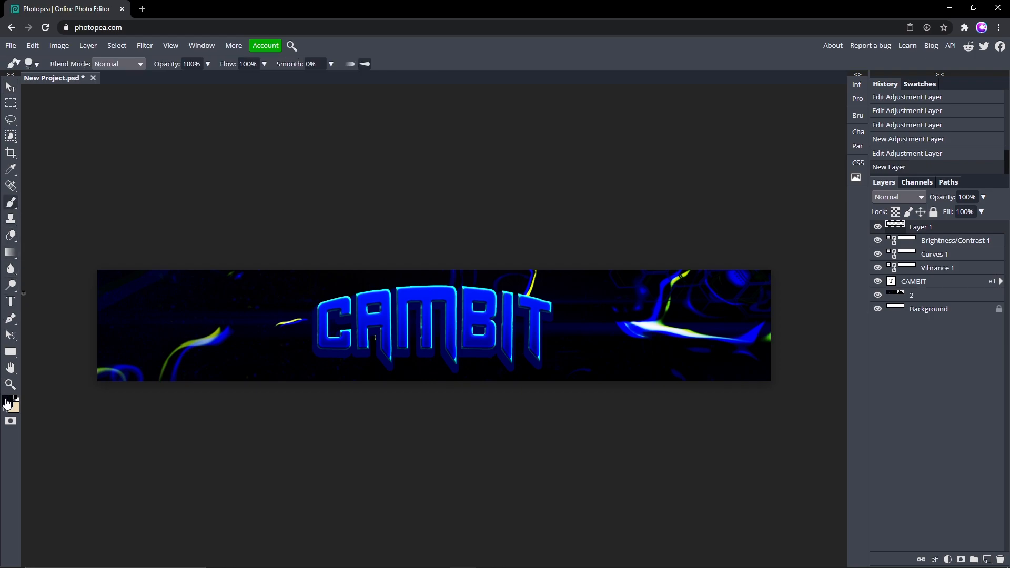
click(7, 402)
drag(106, 184, 81, 136)
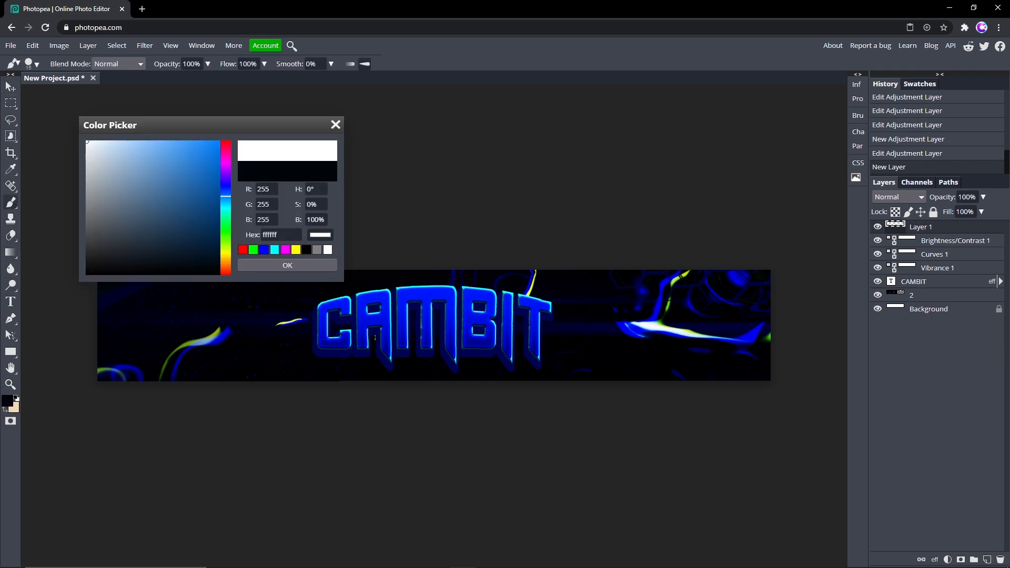
click(274, 269)
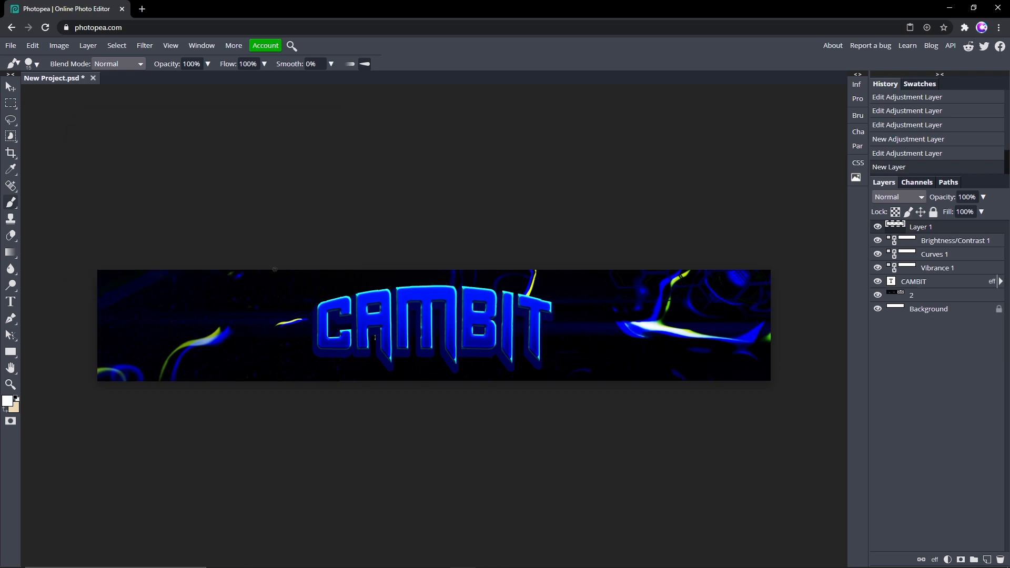
Soften the brush to 0% hardness and set its size to about 424 px
click(35, 65)
drag(56, 93, 77, 93)
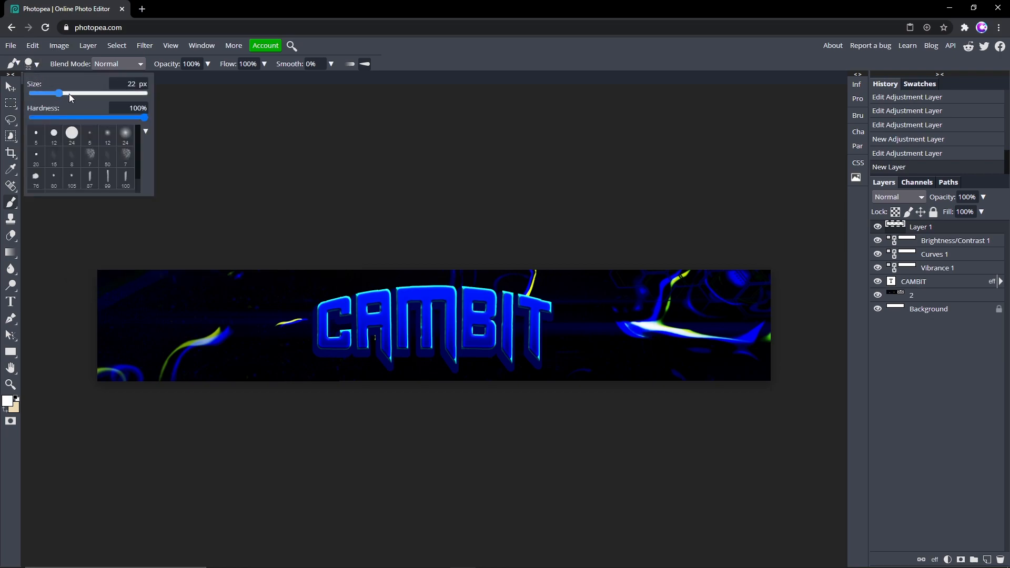
drag(145, 118, 33, 117)
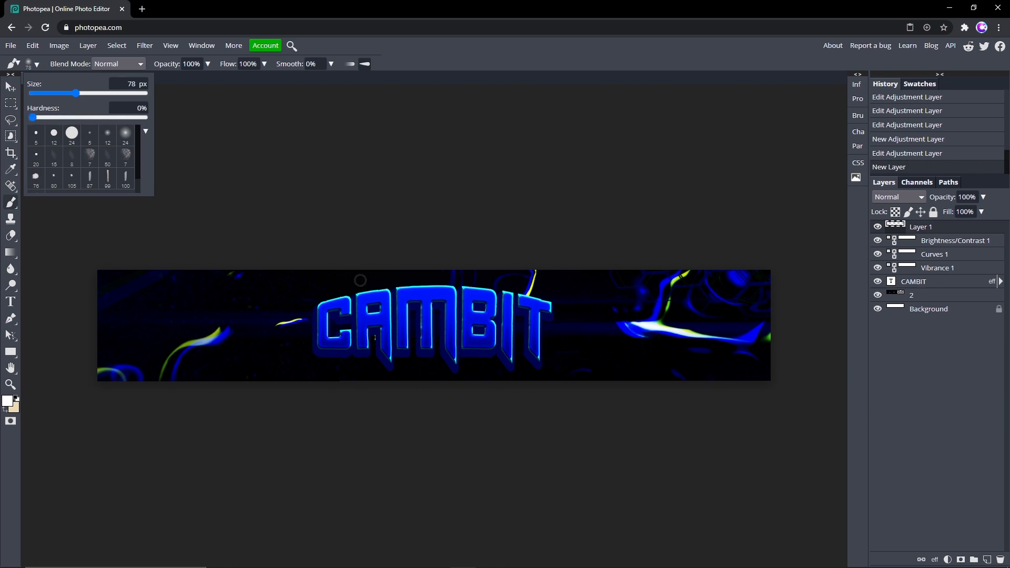
mouse_move(253, 306)
mouse_down()
mouse_move(282, 284)
mouse_move(409, 248)
mouse_move(329, 246)
mouse_move(337, 500)
mouse_move(303, 166)
mouse_move(305, 395)
mouse_move(311, 279)
mouse_move(305, 337)
mouse_up()
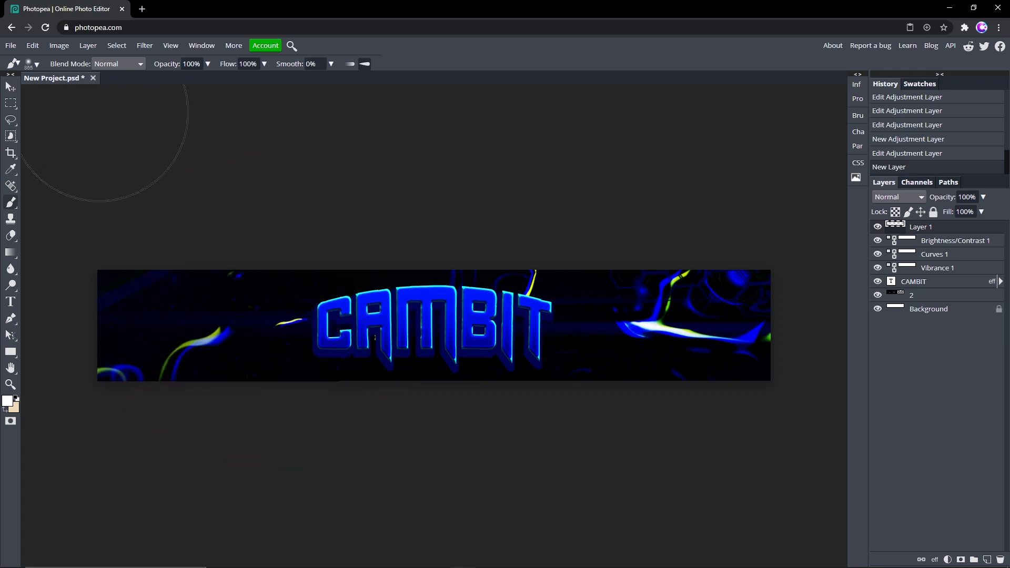
click(31, 64)
mouse_move(138, 93)
mouse_down()
mouse_move(57, 94)
mouse_move(29, 118)
mouse_move(114, 94)
mouse_up()
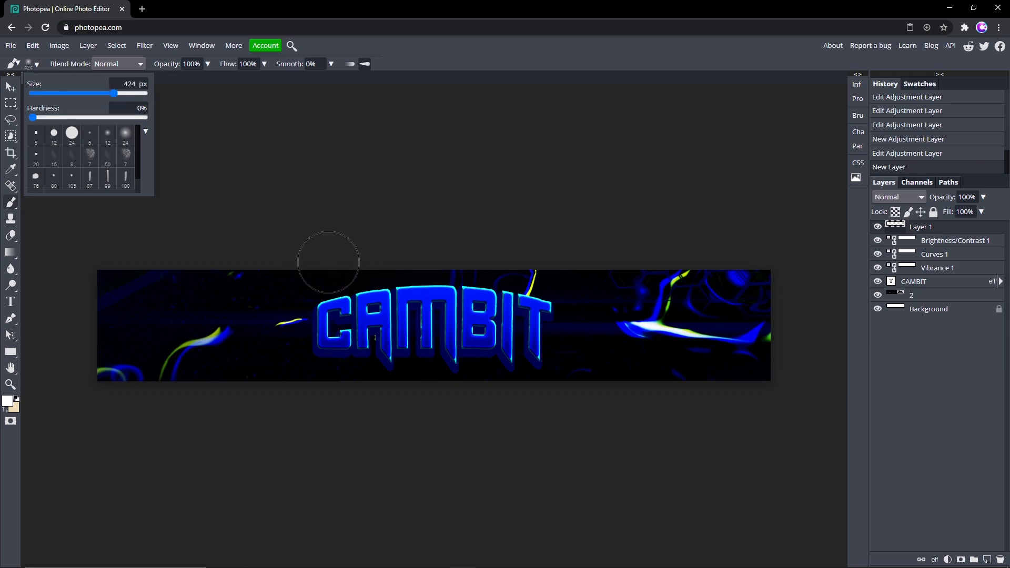
Paint a soft white glow above the title with a brush enlarged to about 1154 px, comparing the banner with and without it
drag(289, 218, 431, 165)
key(ctrl+z)
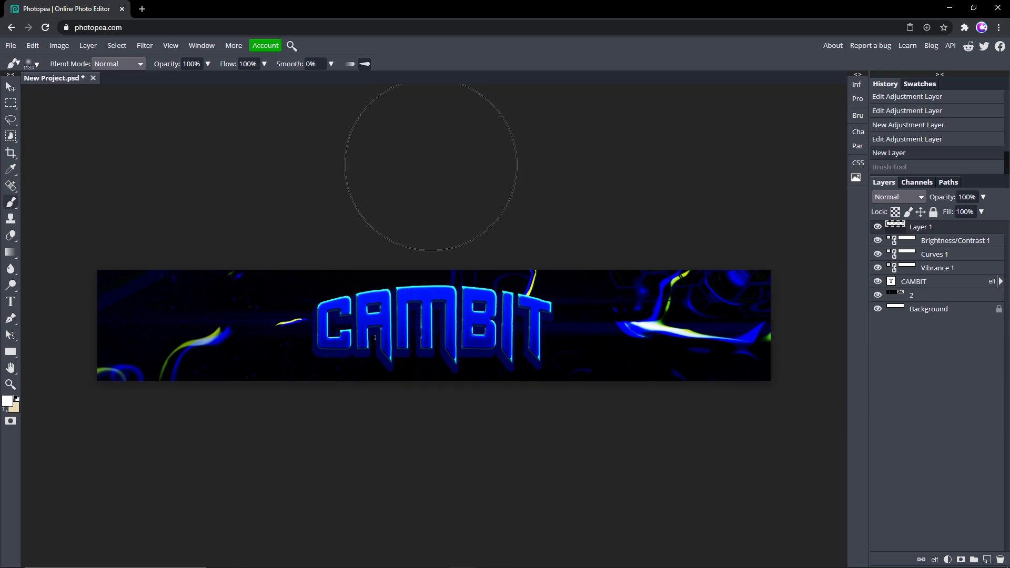
key(ctrl+shift+z)
key(ctrl+z)
key(ctrl+shift+z)
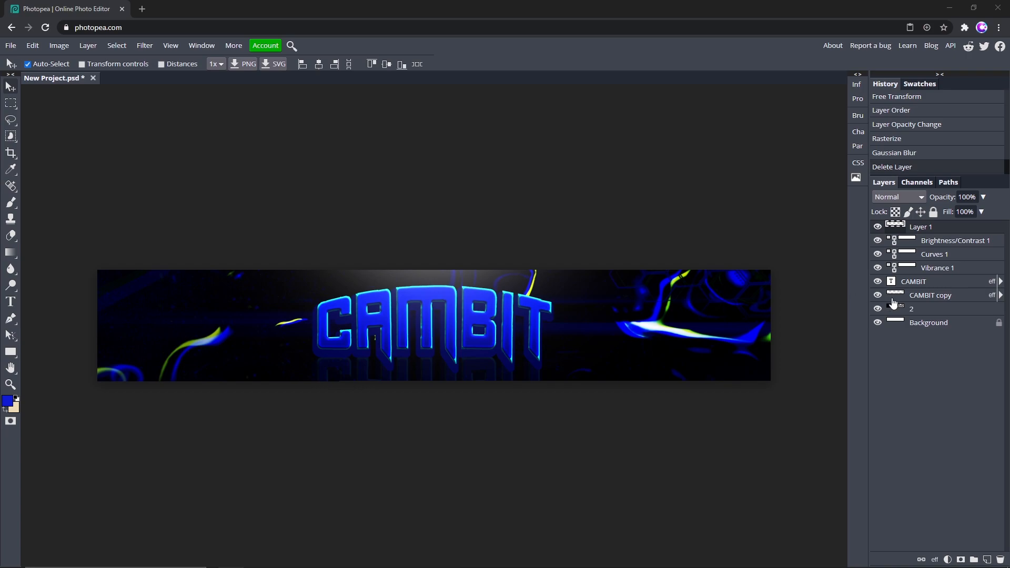
Duplicate the CAMBIT text layer, flip the copy vertically and move it straight down below the title to about Y 424 px
click(931, 288)
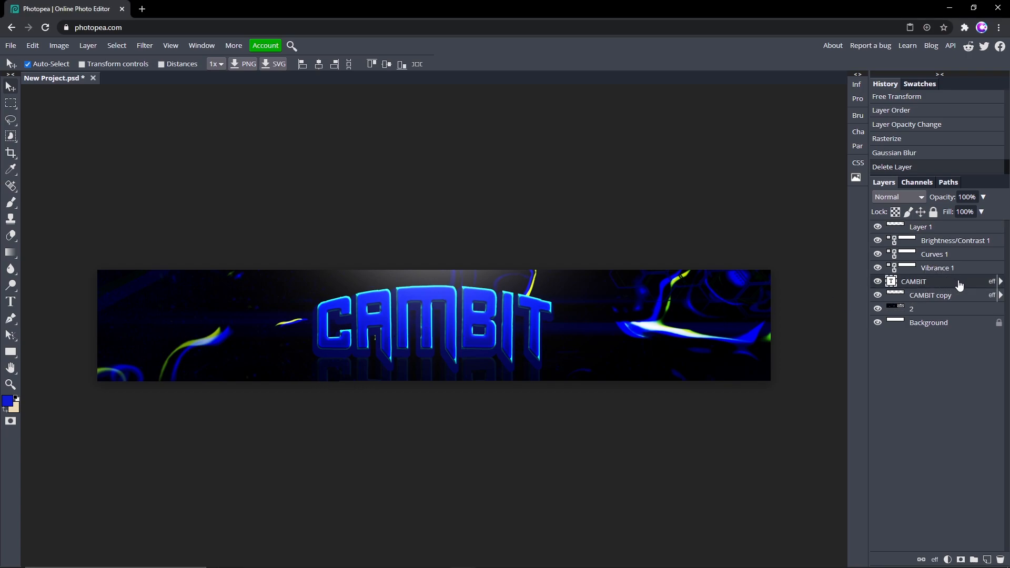
key(ctrl+j)
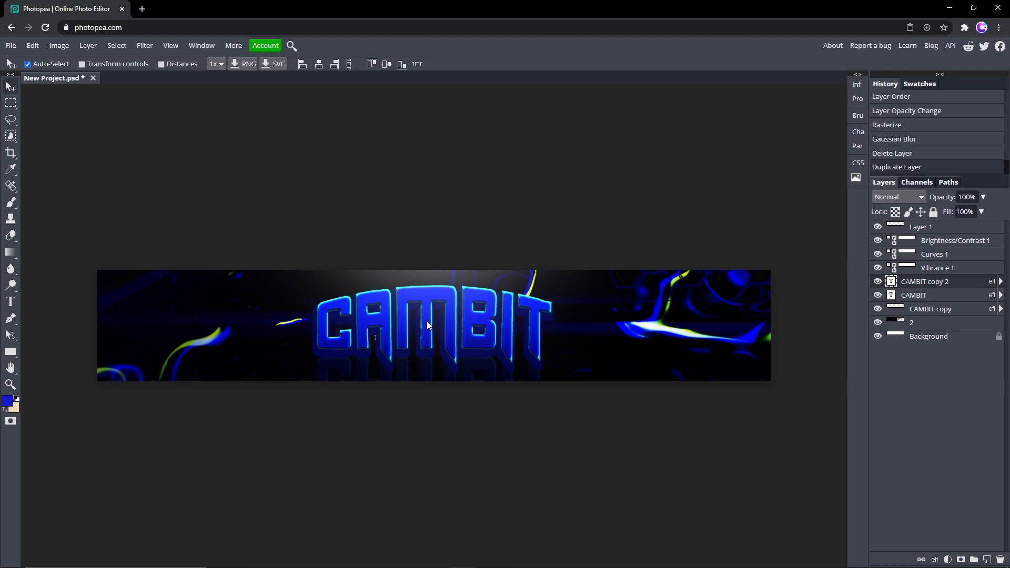
key(ctrl+t)
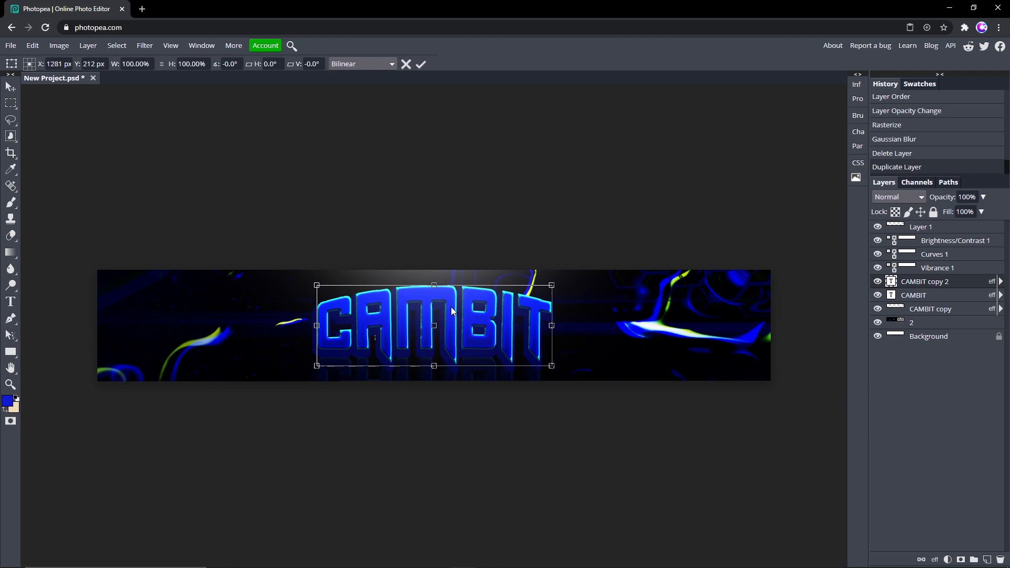
click(33, 45)
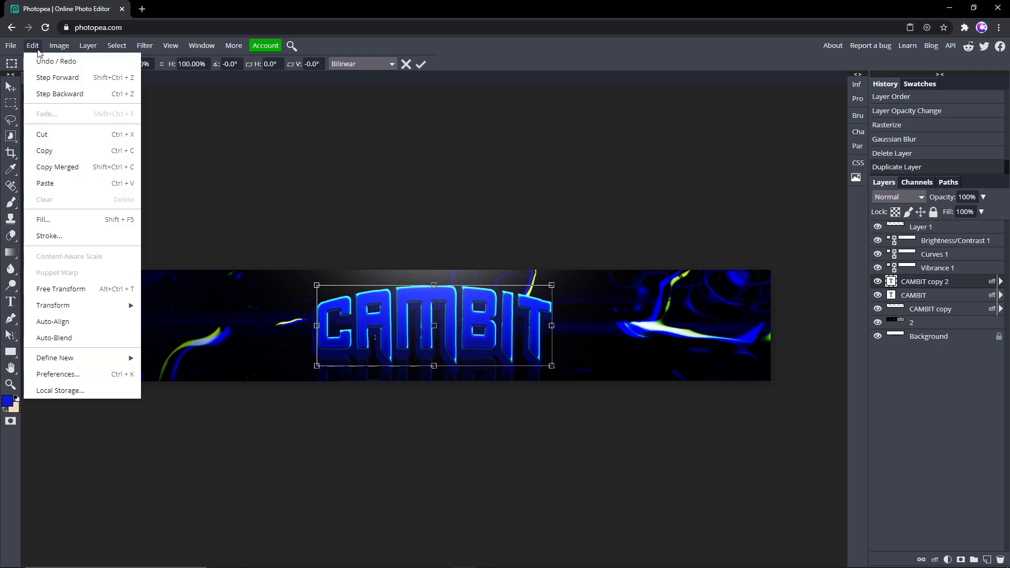
right_click(447, 315)
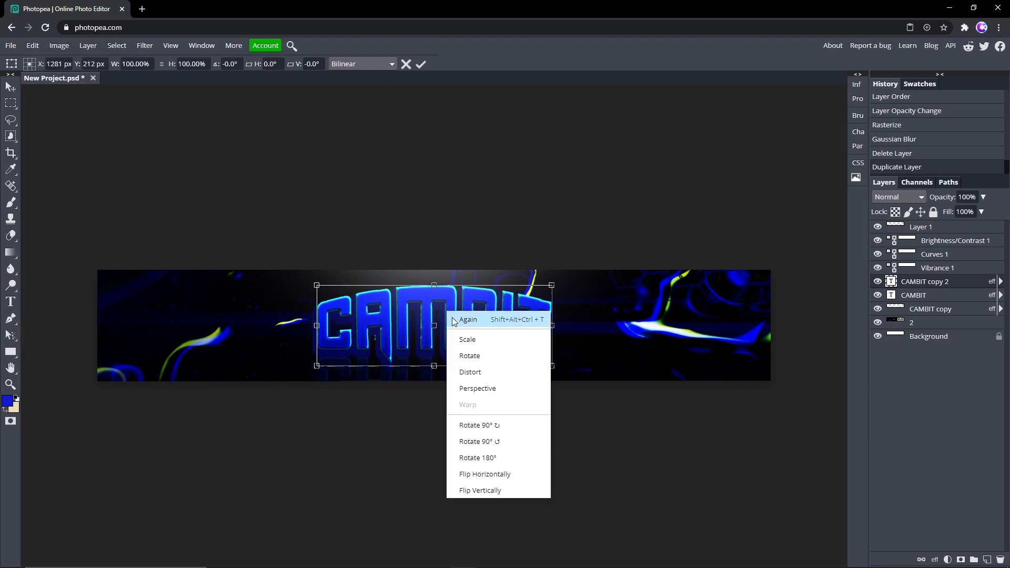
click(491, 491)
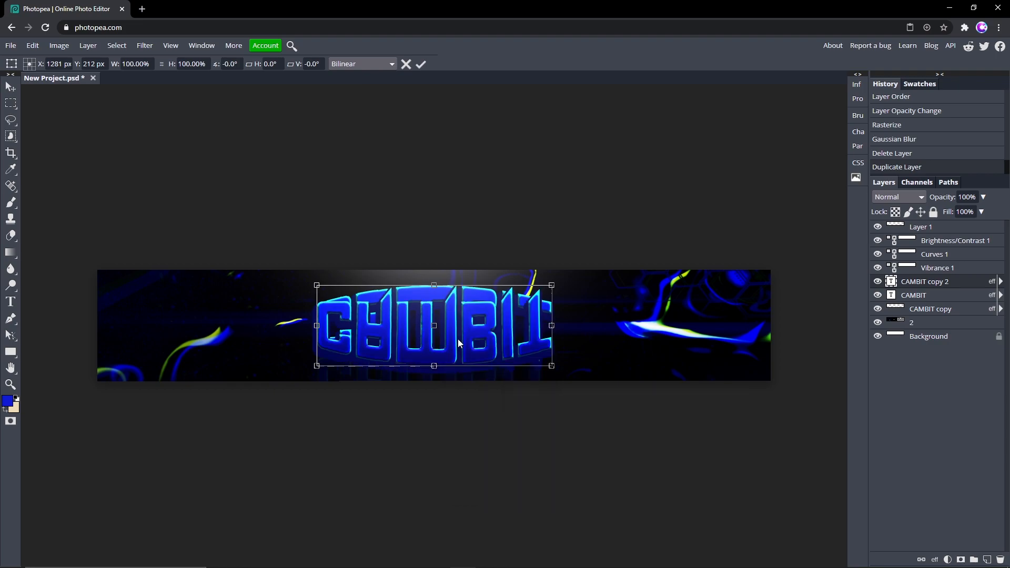
drag(450, 334, 450, 379)
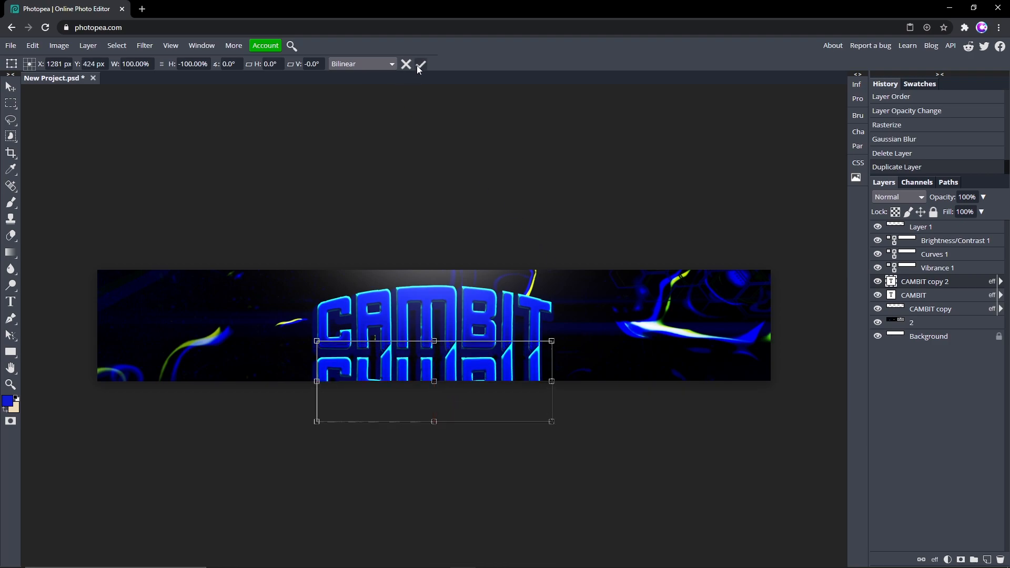
key(Return)
Place the flipped copy beneath the CAMBIT layer in the stack and lower its opacity to 10%
drag(953, 286, 957, 305)
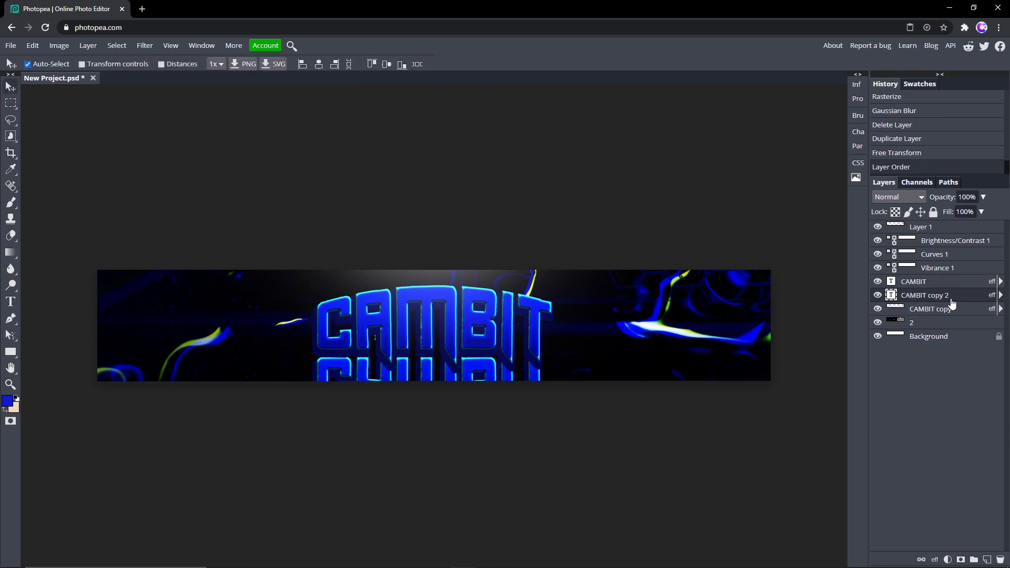
click(983, 196)
drag(986, 212, 943, 218)
click(927, 299)
Rasterize the flipped copy for a Gaussian Blur and set the blur radius to 0.7 px
click(151, 46)
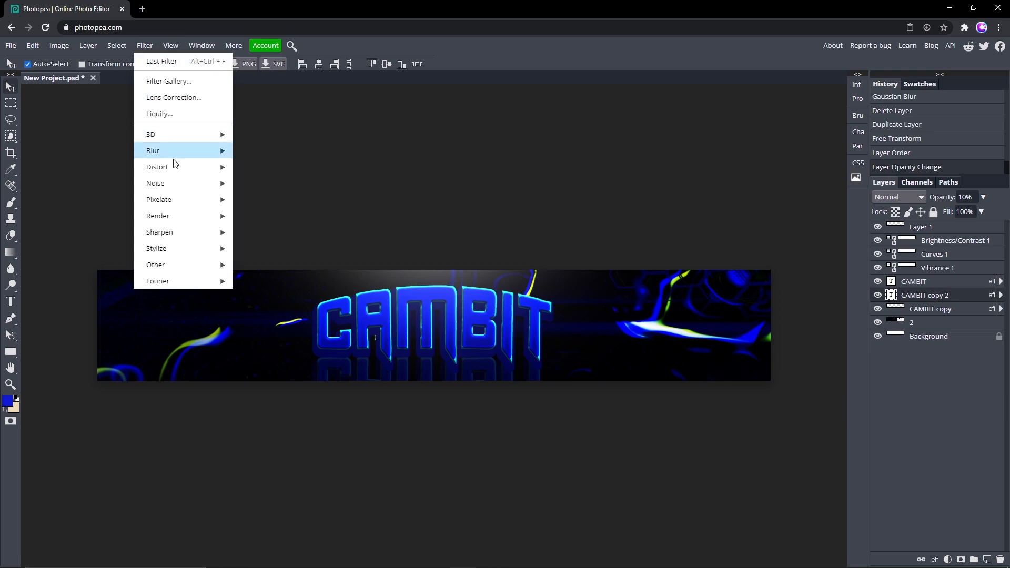
mouse_move(171, 152)
click(280, 217)
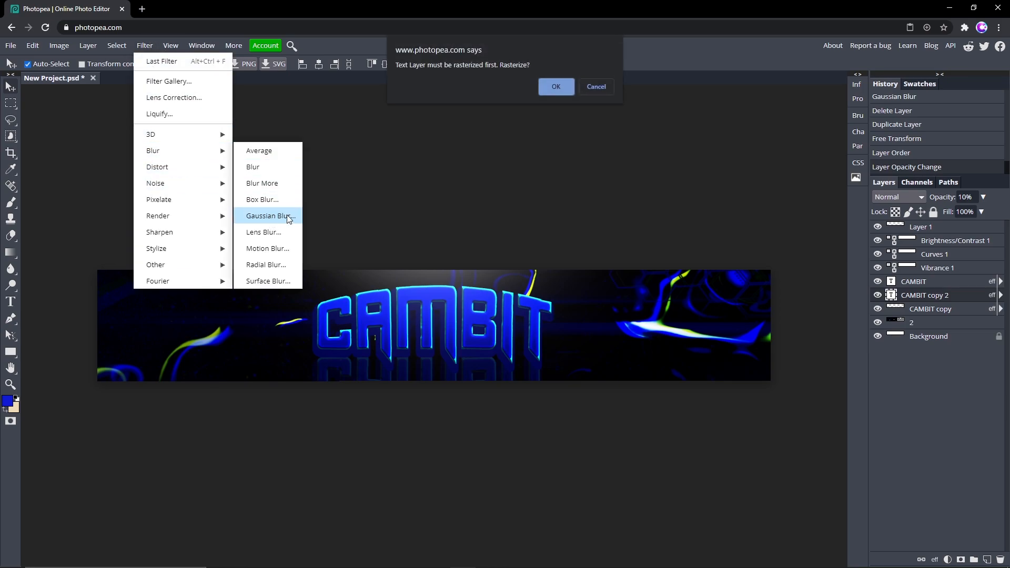
click(559, 84)
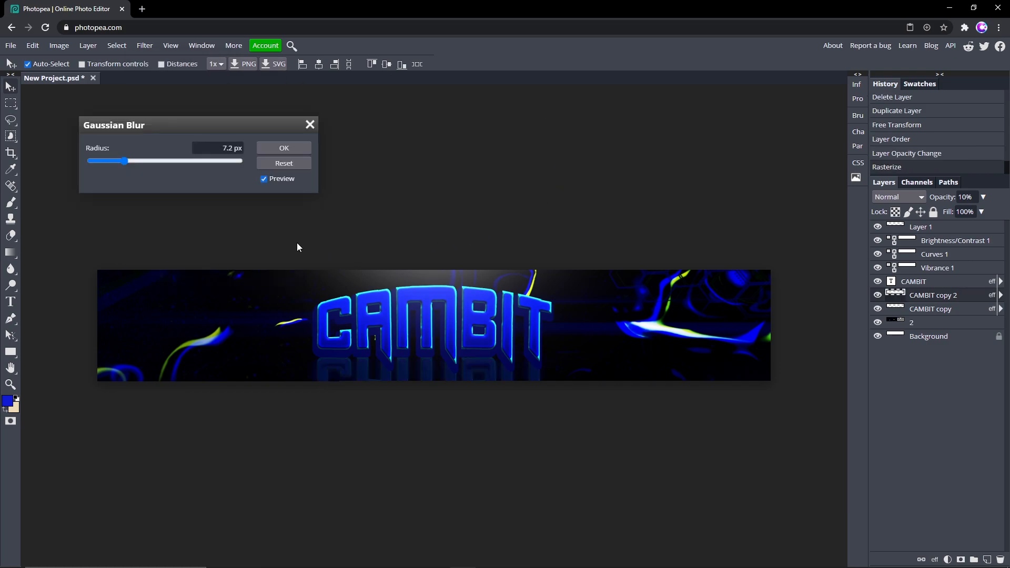
click(227, 148)
key(BackSpace)
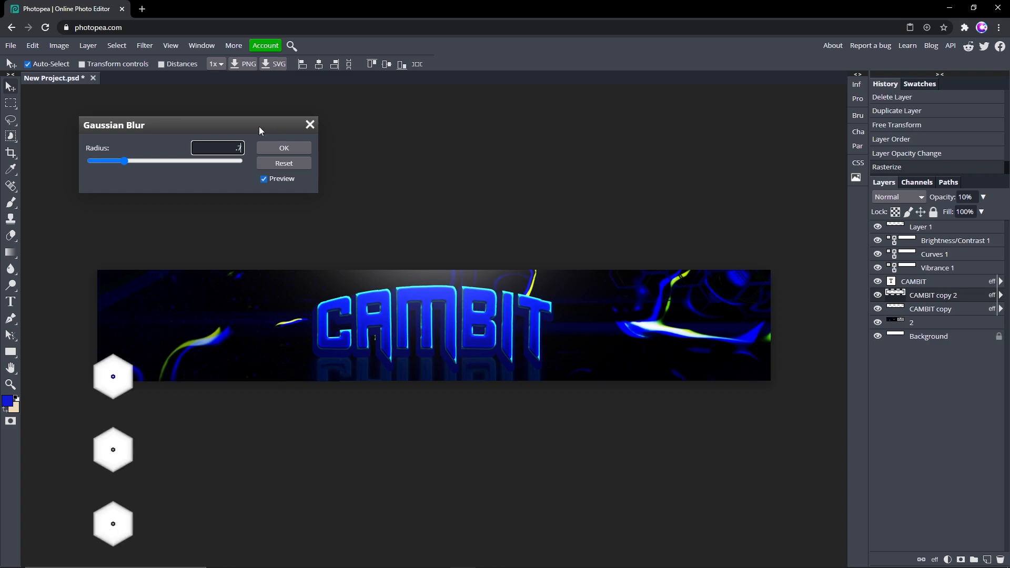